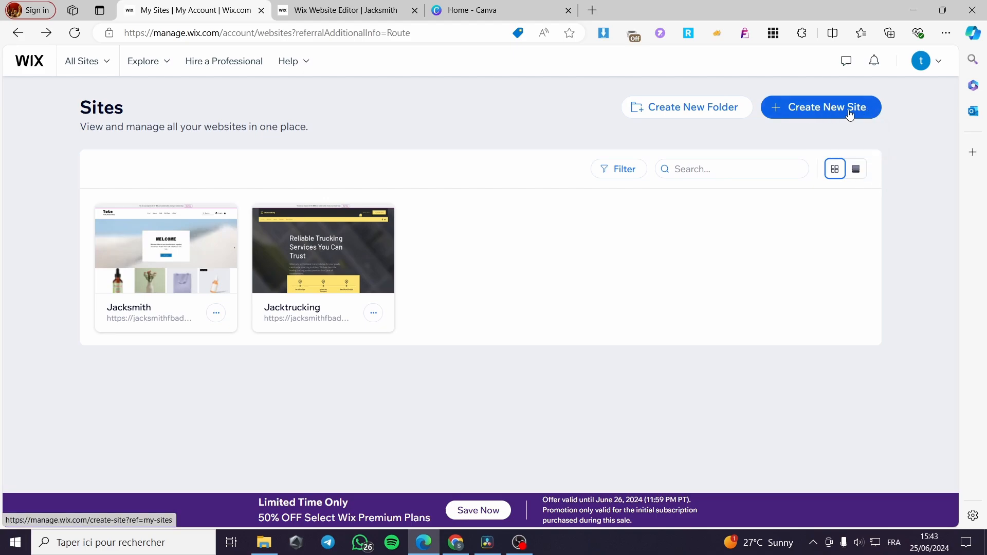
- Open the Jacksmith site from the sites overview and start editing it in the website editor
{"action": "mouse_move", "coordinate": [335, 245]}
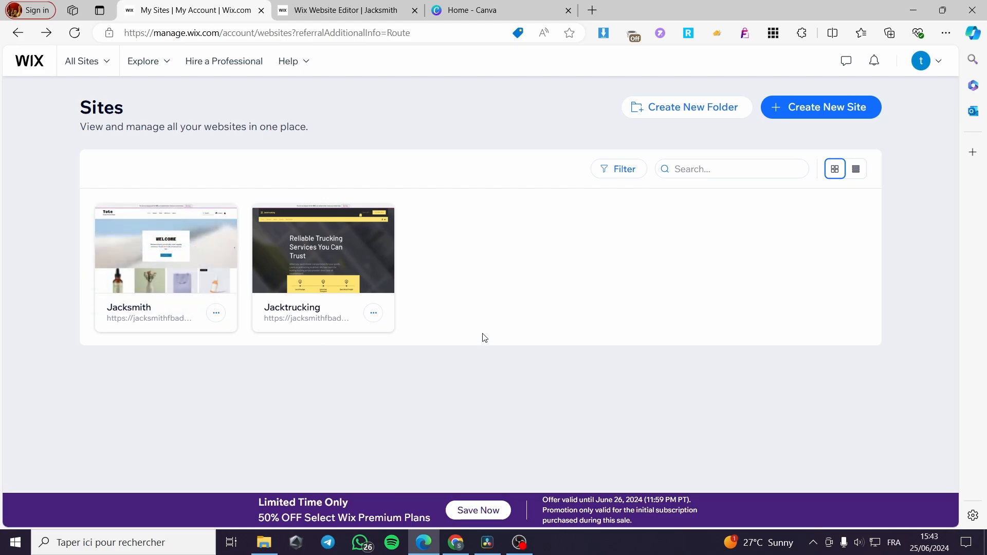
{"action": "mouse_move", "coordinate": [132, 249]}
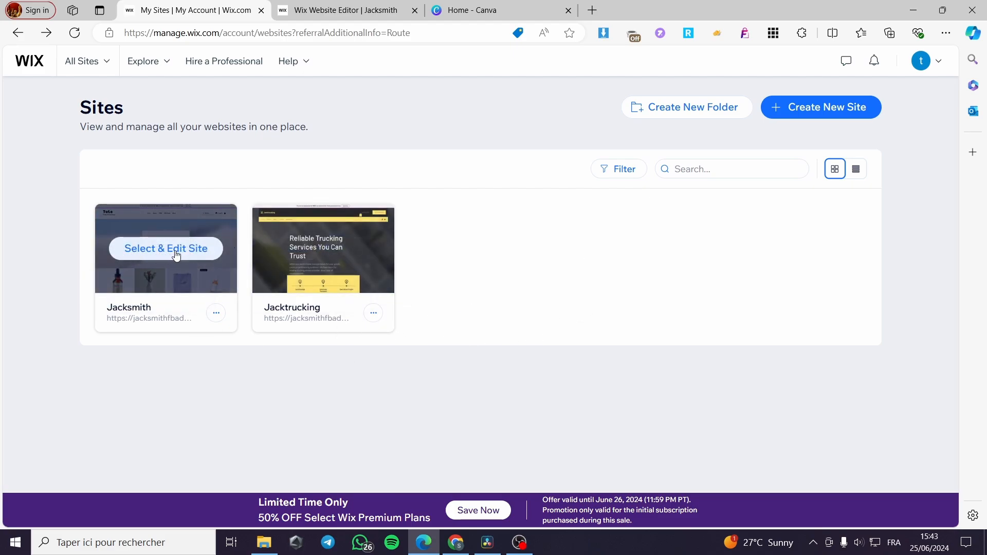
{"action": "left_click", "coordinate": [144, 253]}
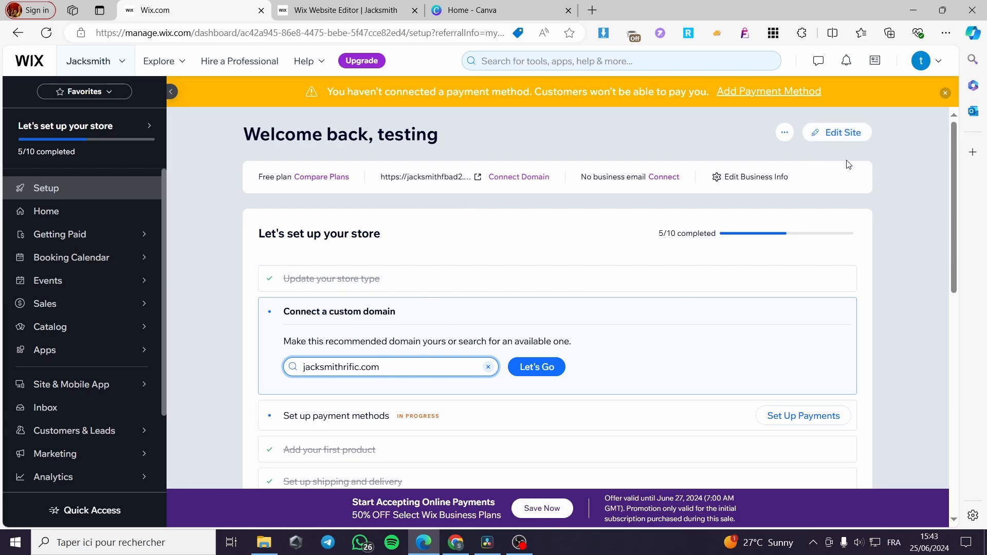
{"action": "left_click", "coordinate": [844, 133]}
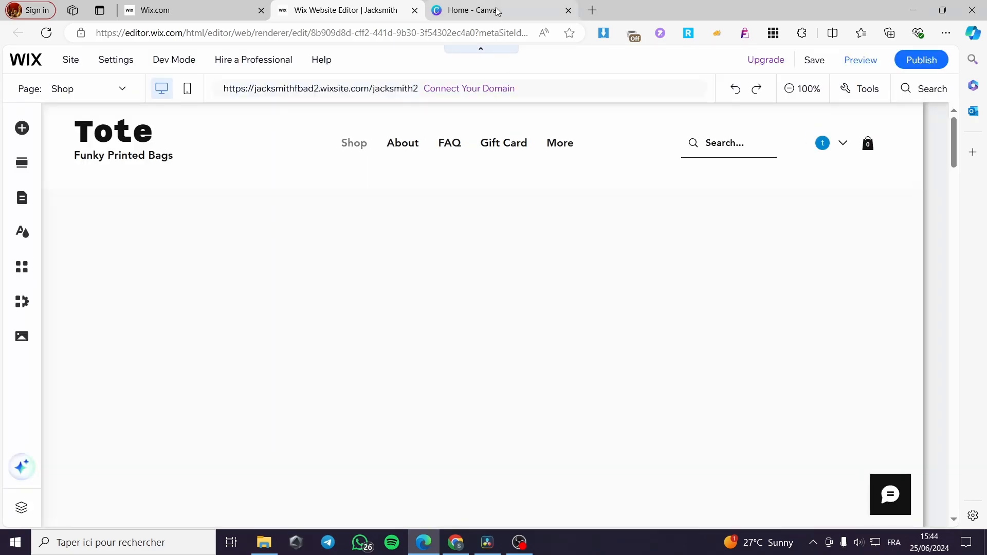
- Switch to Canva and search its templates for "logo"
{"action": "left_click", "coordinate": [497, 11]}
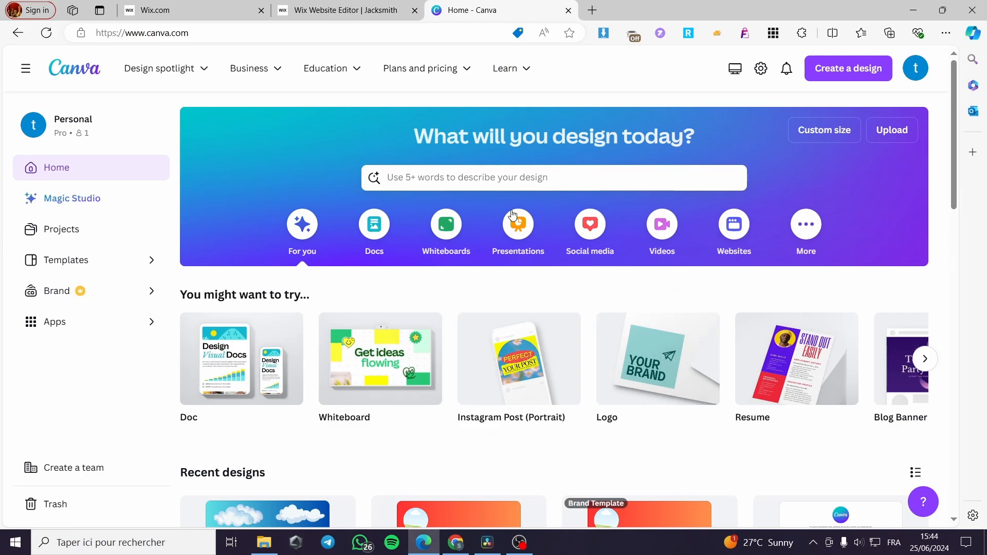
{"action": "left_click", "coordinate": [539, 178]}
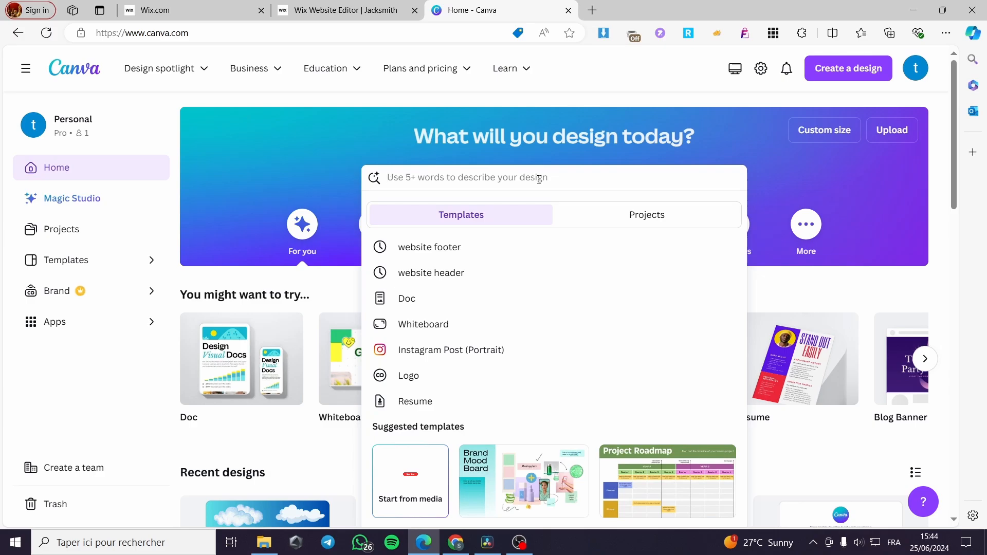
{"action": "type", "text": "logo"}
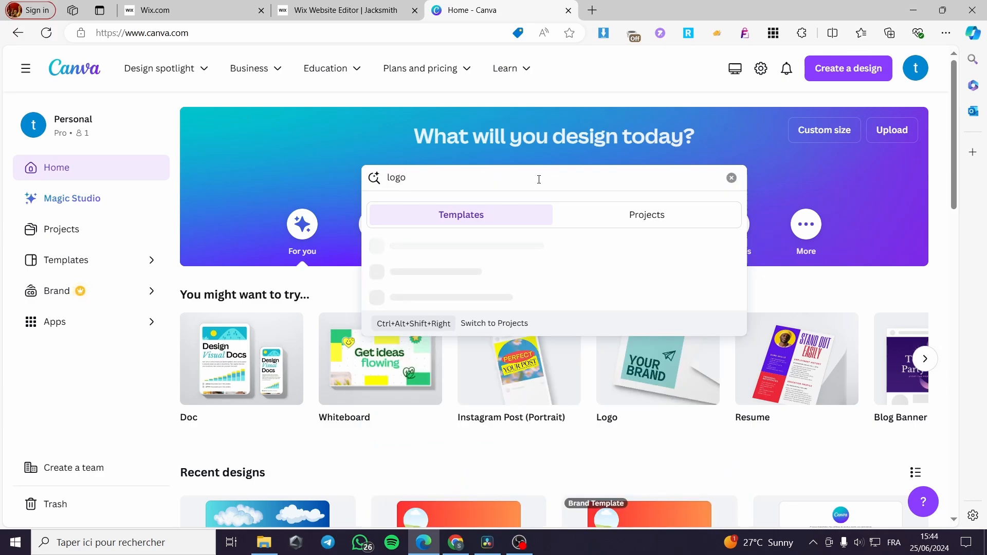
{"action": "key", "text": "Return"}
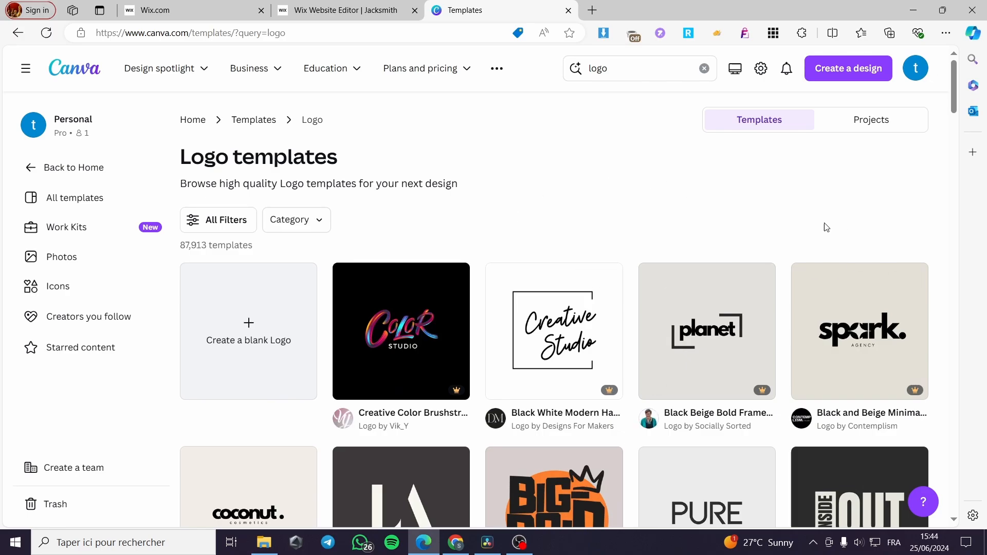
- Browse the logo templates and open the Black Beige Bold Framed Typography Planet Brand Business Logo template for customizing
{"action": "scroll", "coordinate": [805, 308], "scroll_direction": "down", "scroll_amount": 7}
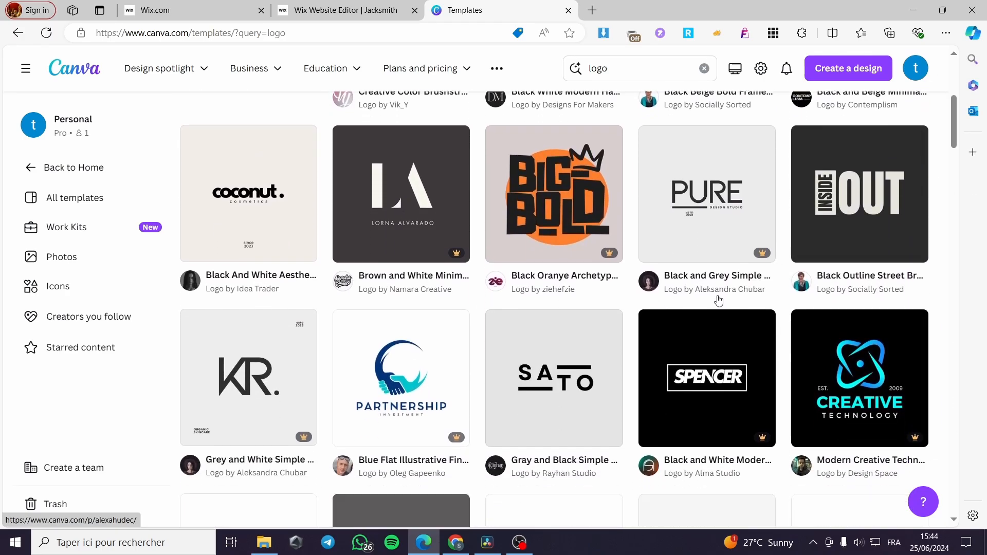
{"action": "scroll", "coordinate": [634, 356], "scroll_direction": "up", "scroll_amount": 4}
{"action": "scroll", "coordinate": [634, 356], "scroll_direction": "up", "scroll_amount": 3}
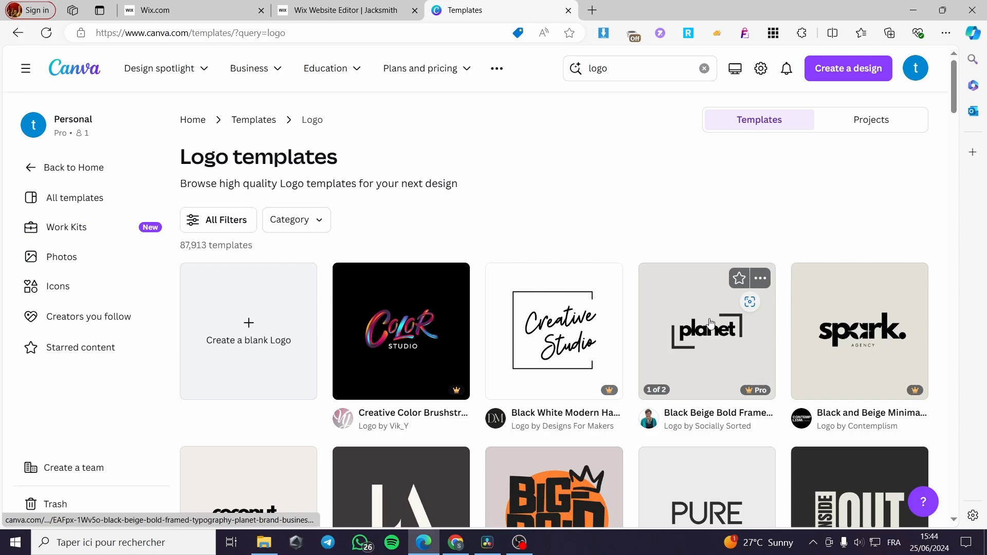
{"action": "left_click", "coordinate": [669, 332]}
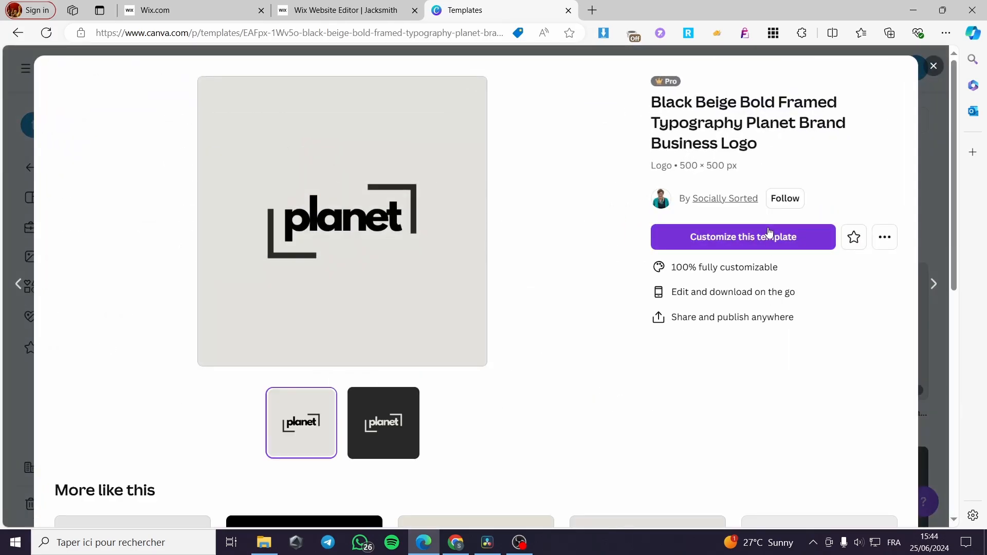
{"action": "left_click", "coordinate": [743, 240]}
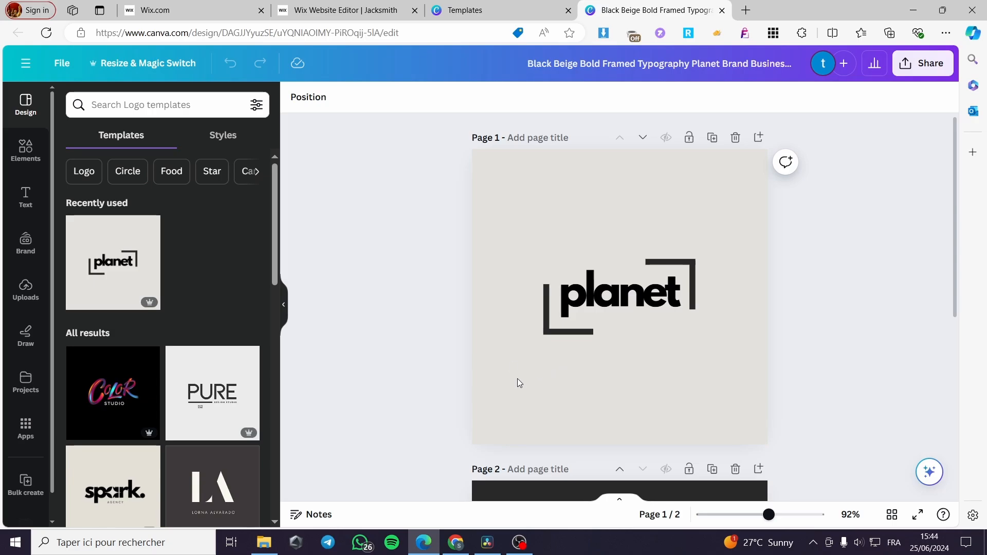
- Add a third page after the dark logo page and set its background to the lighter solid violet
{"action": "left_click", "coordinate": [625, 300]}
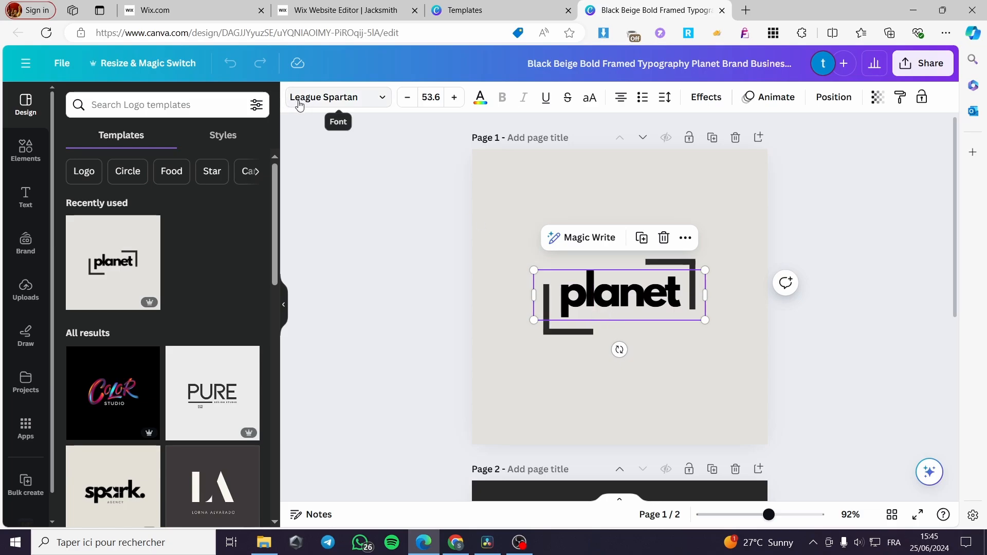
{"action": "scroll", "coordinate": [708, 246], "scroll_direction": "down", "scroll_amount": 1}
{"action": "scroll", "coordinate": [707, 245], "scroll_direction": "down", "scroll_amount": 6}
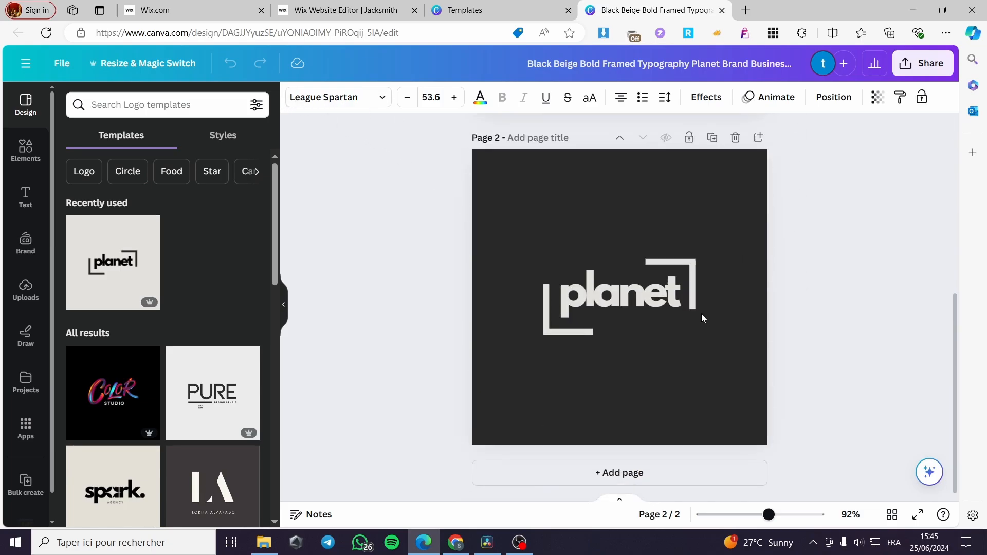
{"action": "left_click", "coordinate": [631, 473]}
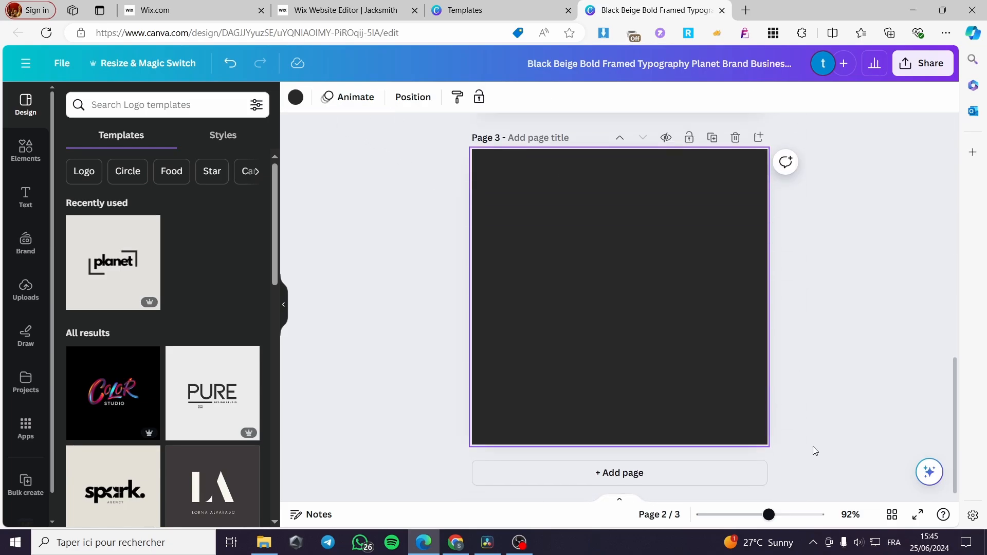
{"action": "left_click", "coordinate": [296, 97]}
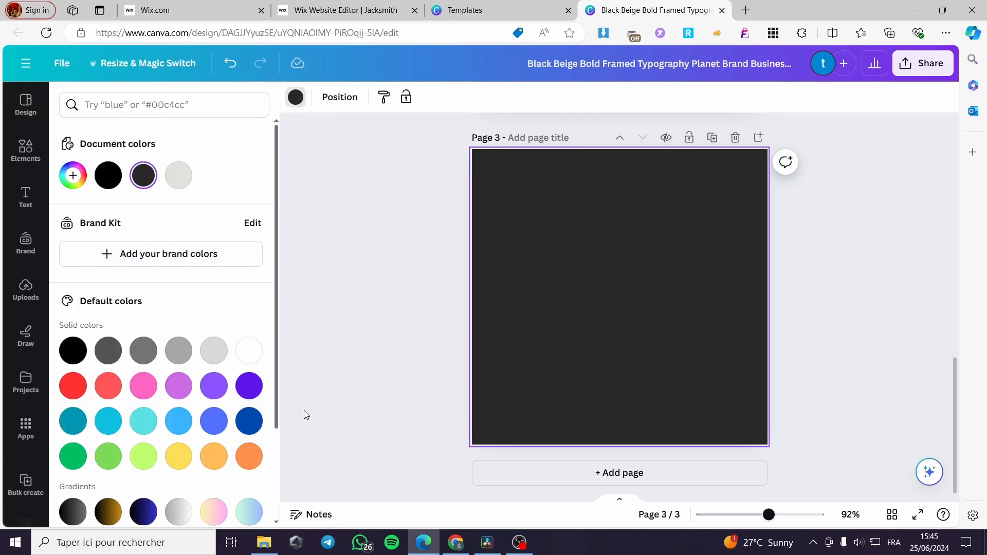
{"action": "left_click", "coordinate": [208, 393]}
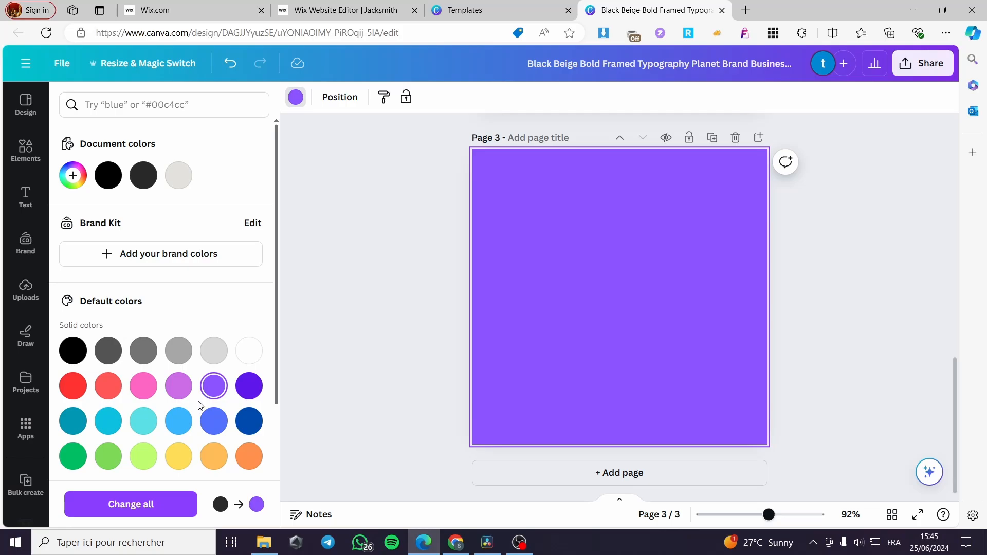
{"action": "left_click", "coordinate": [178, 419]}
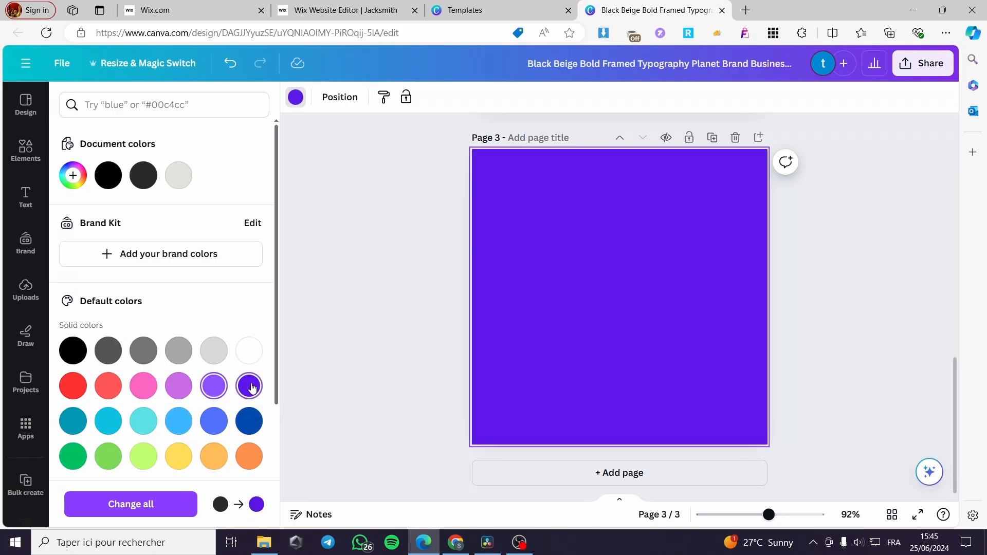
{"action": "left_click", "coordinate": [213, 386]}
- Copy the upper corner bracket of the page 2 logo and paste it onto page 3
{"action": "scroll", "coordinate": [846, 361], "scroll_direction": "up", "scroll_amount": 1}
{"action": "scroll", "coordinate": [845, 356], "scroll_direction": "up", "scroll_amount": 8}
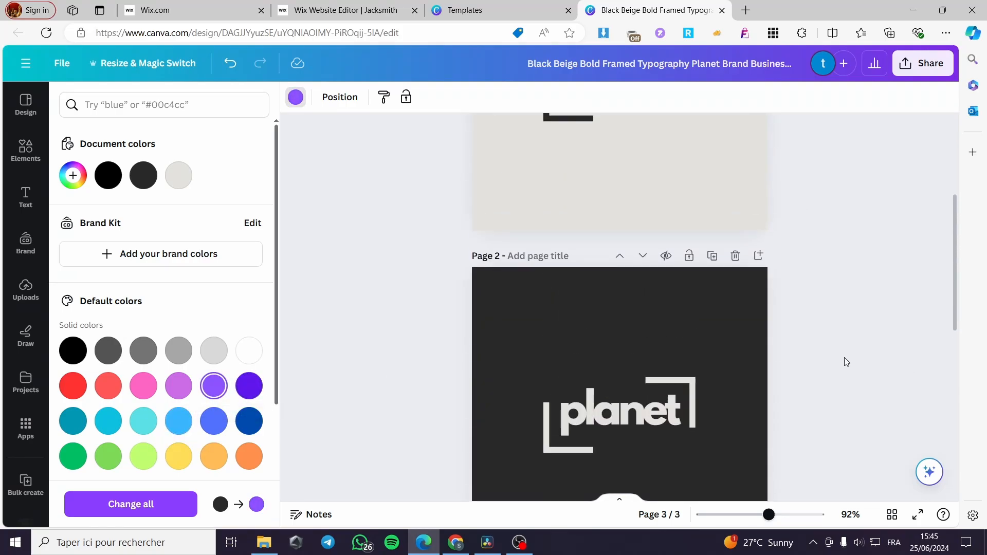
{"action": "left_click", "coordinate": [689, 380]}
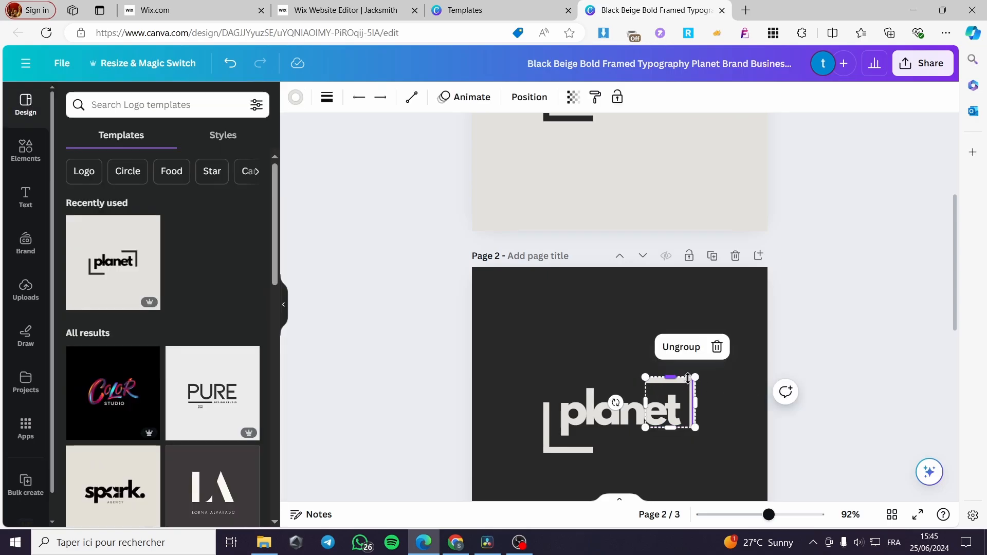
{"action": "scroll", "coordinate": [868, 344], "scroll_direction": "down", "scroll_amount": 6}
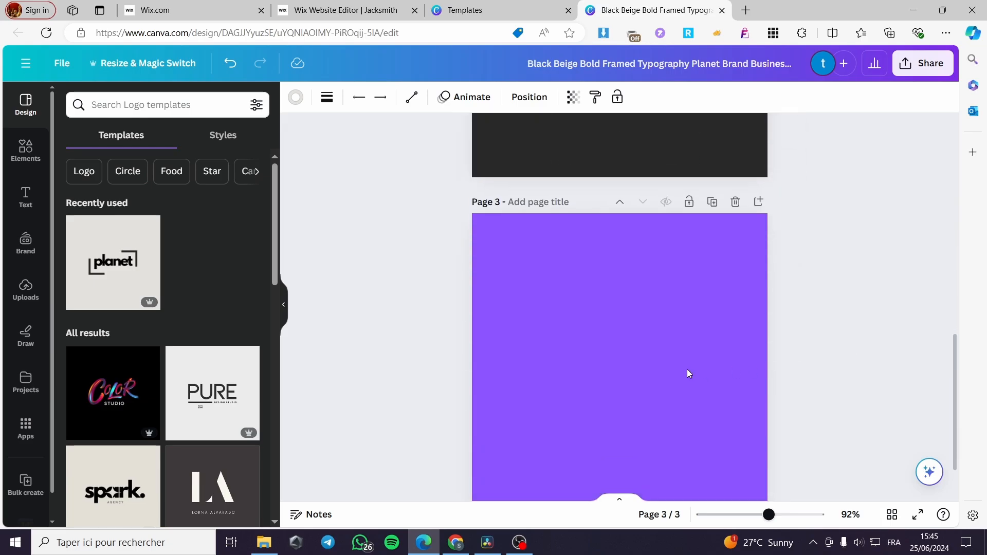
{"action": "left_click", "coordinate": [684, 374]}
{"action": "key", "text": "ctrl+v"}
{"action": "left_click", "coordinate": [843, 359]}
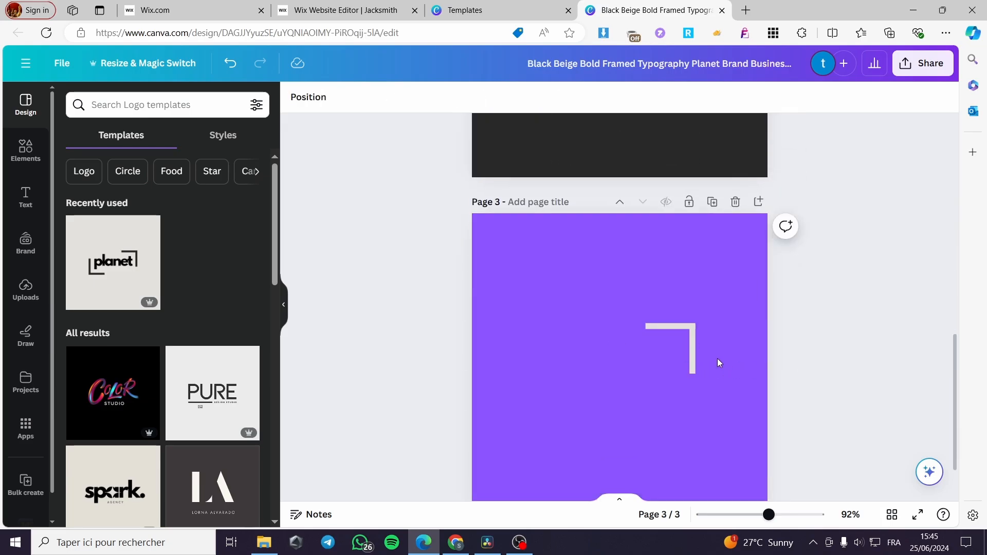
- Delete the pasted corner bracket from page 3
{"action": "left_click", "coordinate": [685, 344]}
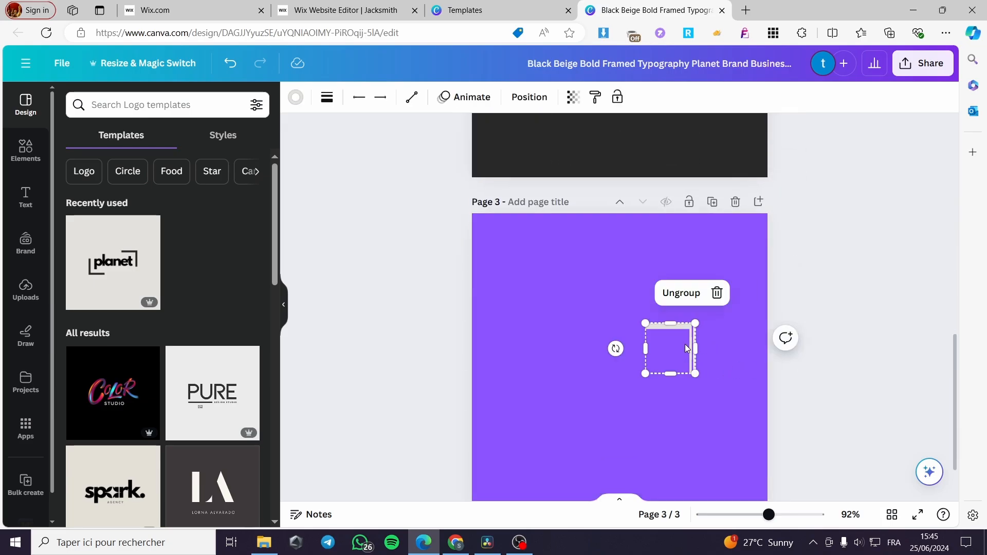
{"action": "left_click", "coordinate": [685, 345]}
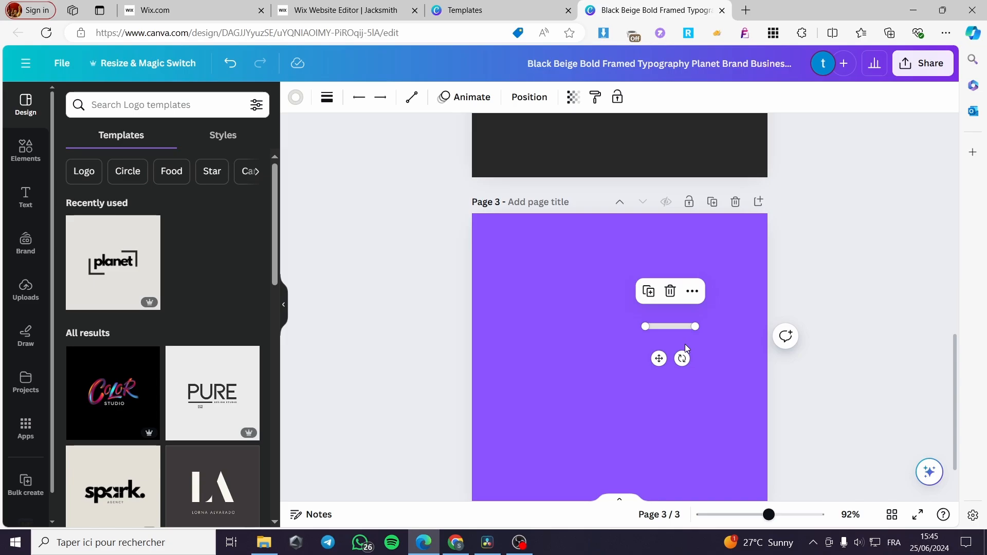
{"action": "key", "text": "Delete"}
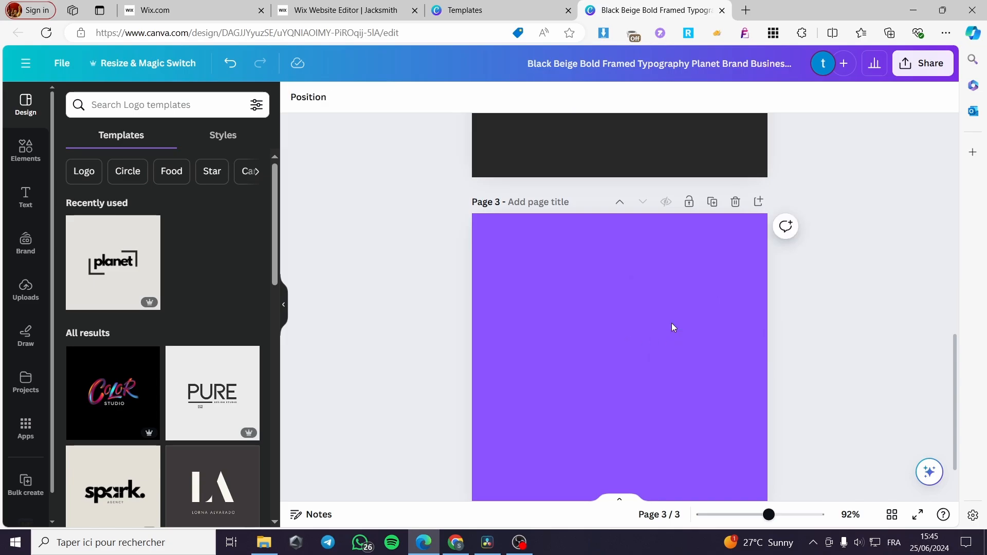
- Search the elements library for "line" and show all matching graphics
{"action": "left_click", "coordinate": [26, 151]}
{"action": "left_click", "coordinate": [146, 107]}
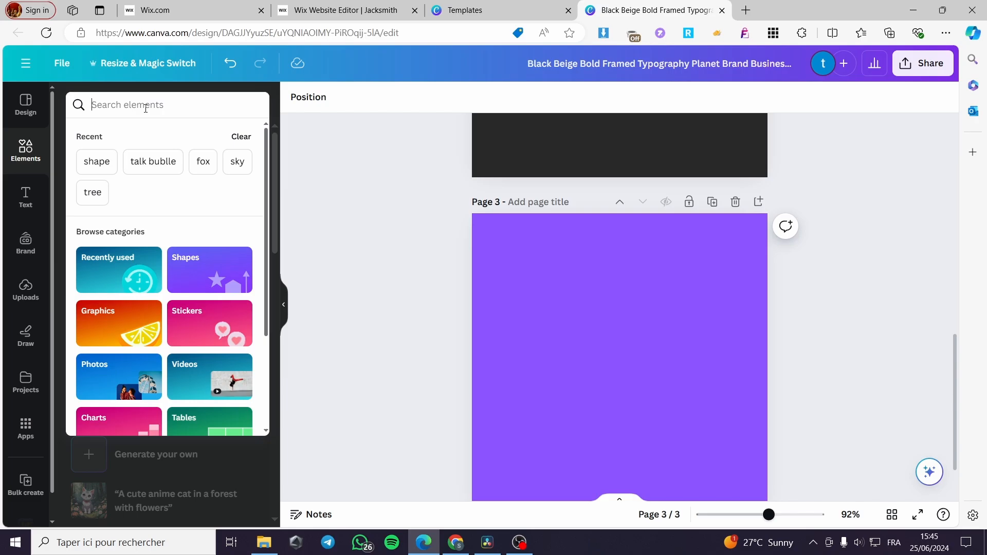
{"action": "type", "text": "line"}
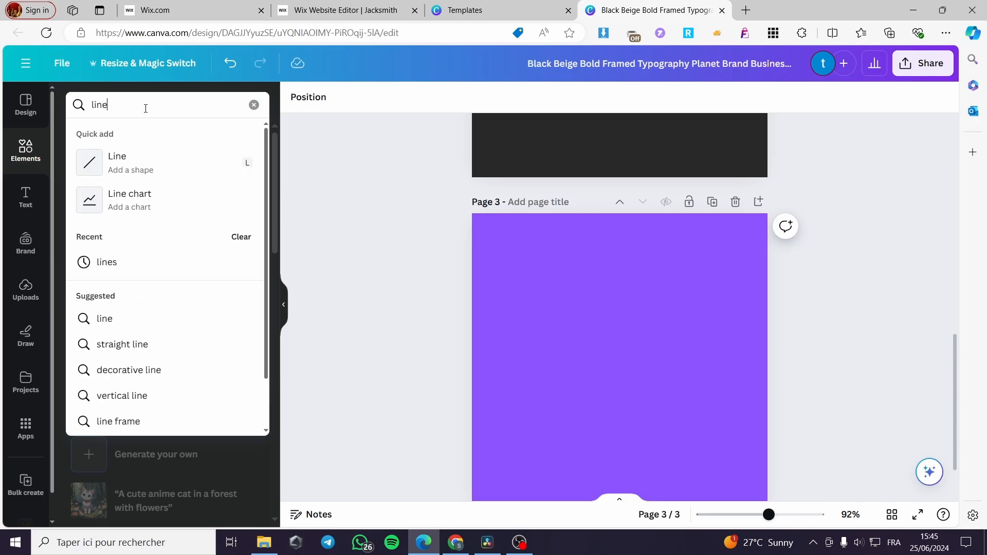
{"action": "key", "text": "Return"}
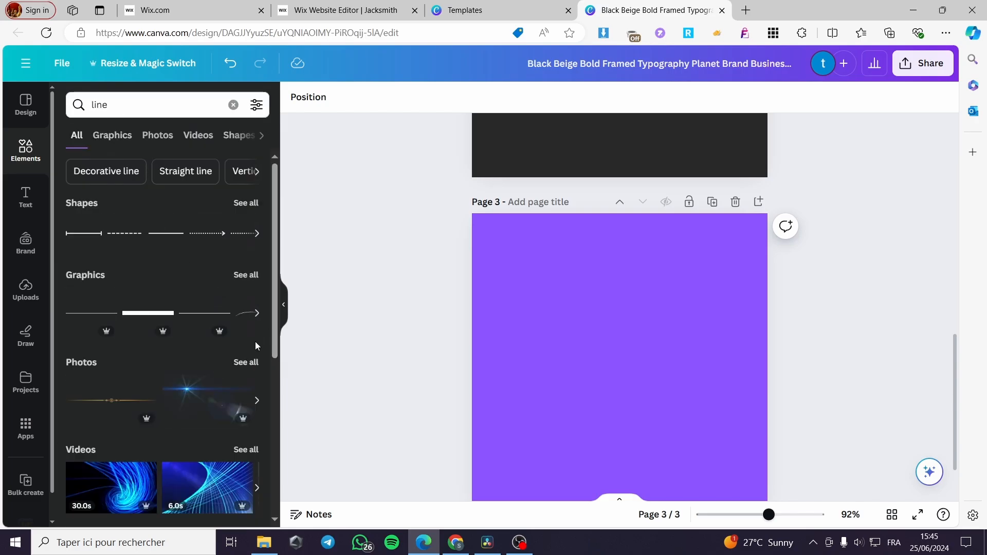
{"action": "left_click", "coordinate": [249, 278]}
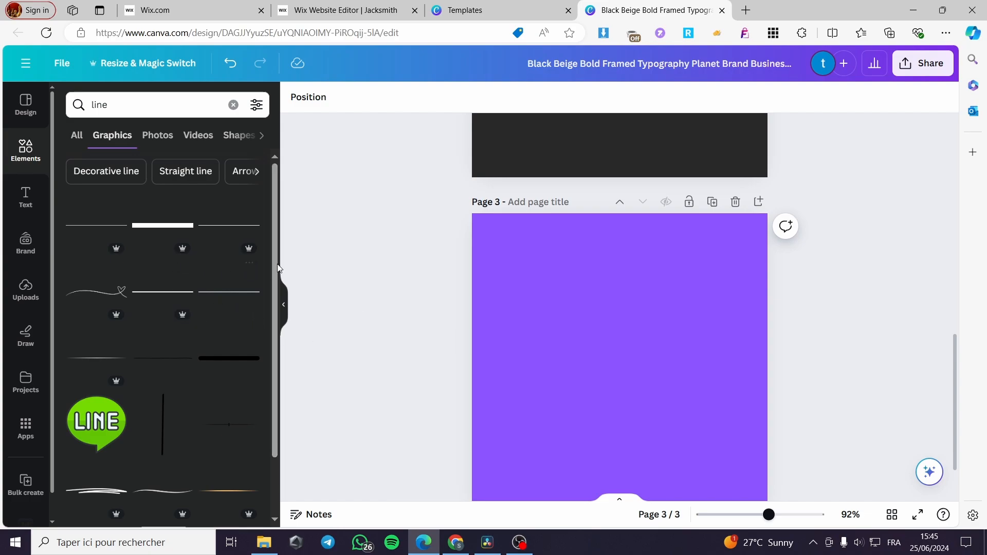
- Add the graphic of three fanned brush strokes to page 3, shrink it and place it right of the page centre
{"action": "scroll", "coordinate": [221, 327], "scroll_direction": "down", "scroll_amount": 2}
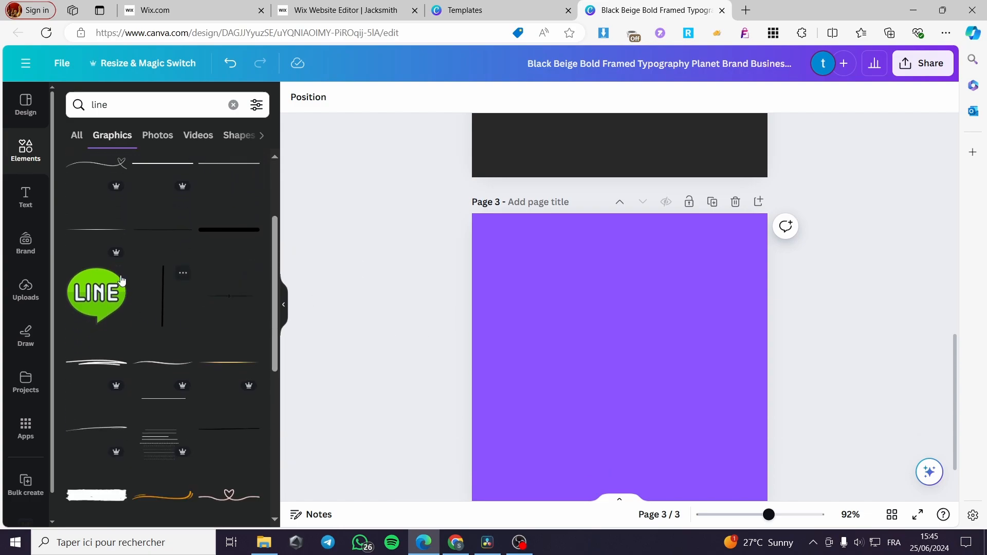
{"action": "scroll", "coordinate": [170, 350], "scroll_direction": "down", "scroll_amount": 3}
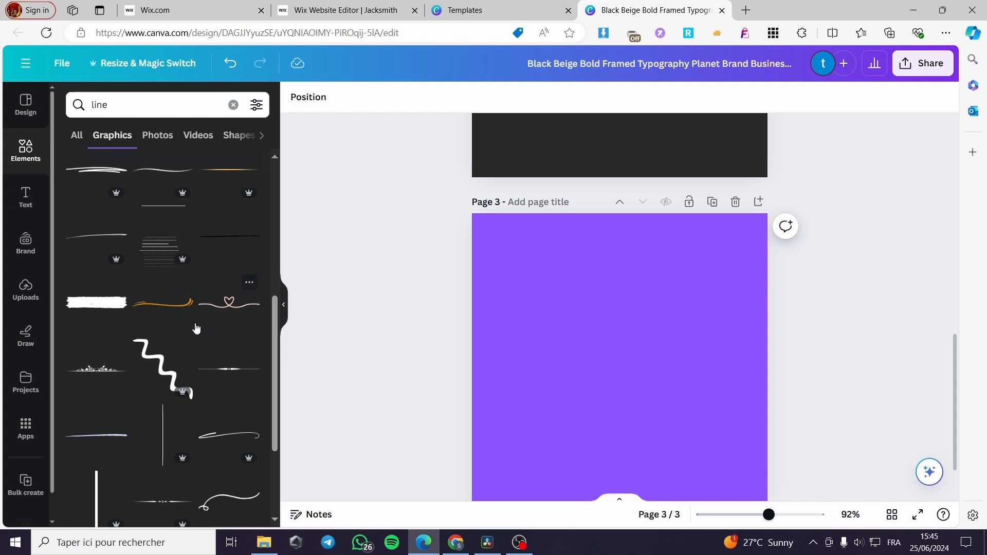
{"action": "scroll", "coordinate": [193, 334], "scroll_direction": "down", "scroll_amount": 3}
{"action": "scroll", "coordinate": [154, 360], "scroll_direction": "down", "scroll_amount": 5}
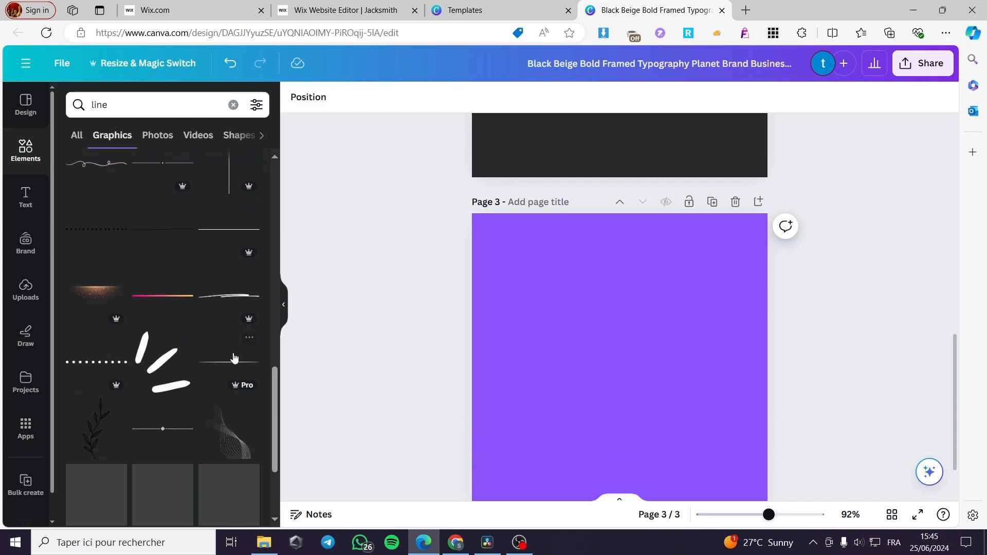
{"action": "scroll", "coordinate": [166, 374], "scroll_direction": "down", "scroll_amount": 3}
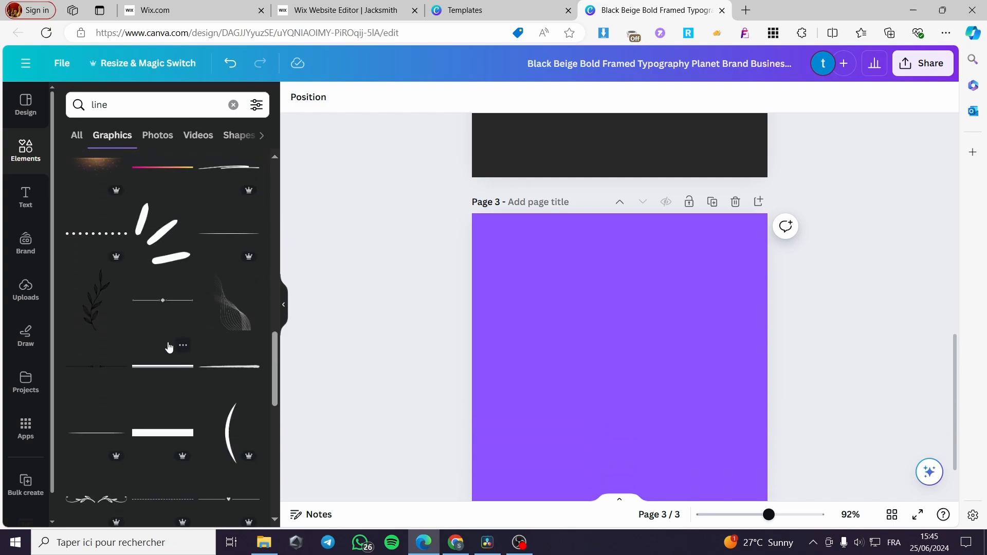
{"action": "left_click", "coordinate": [166, 258]}
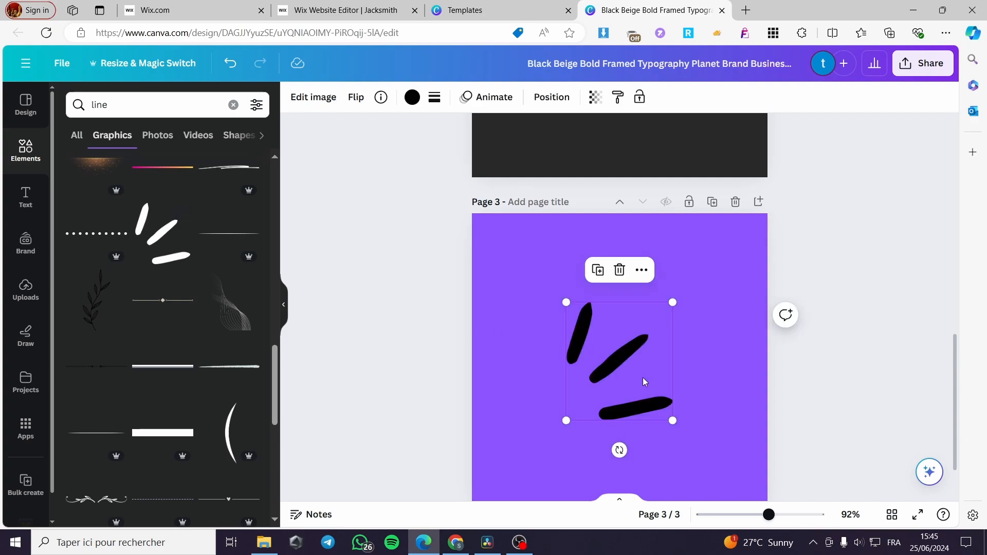
{"action": "mouse_move", "coordinate": [701, 425]}
{"action": "left_mouse_down"}
{"action": "mouse_move", "coordinate": [605, 360]}
{"action": "mouse_move", "coordinate": [599, 343]}
{"action": "mouse_move", "coordinate": [672, 352]}
{"action": "left_mouse_up"}
{"action": "left_click", "coordinate": [825, 346]}
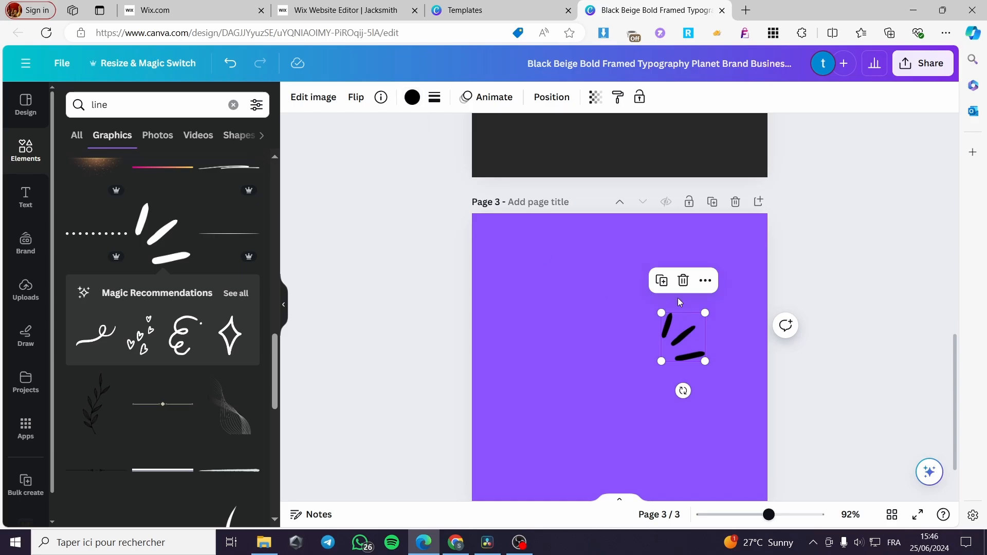
- Recolour the brush-stroke graphic on page 3 white and shift it slightly further right and down
{"action": "left_click", "coordinate": [412, 97]}
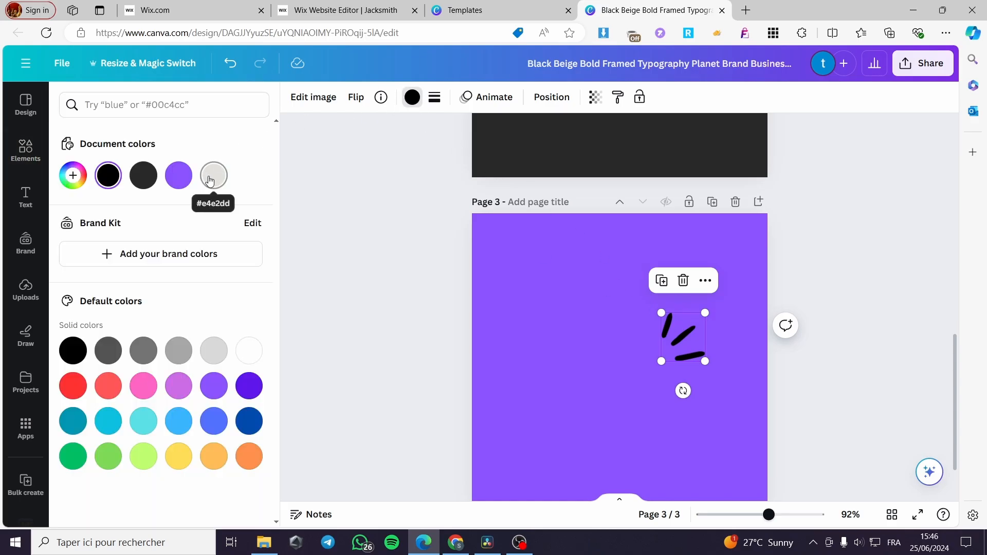
{"action": "left_click", "coordinate": [249, 355]}
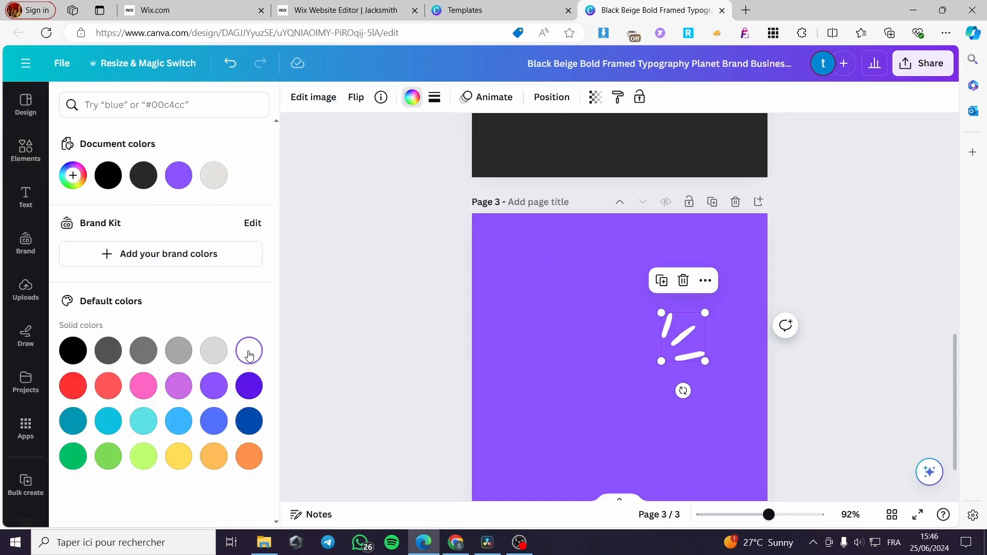
{"action": "key", "text": "Escape"}
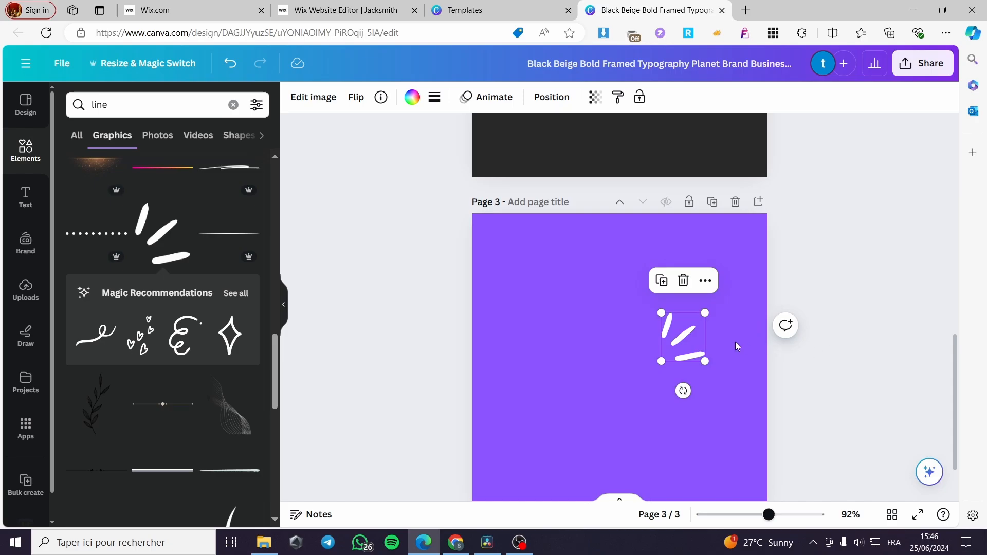
{"action": "scroll", "coordinate": [738, 347], "scroll_direction": "down", "scroll_amount": 1}
{"action": "left_click_drag", "start_coordinate": [690, 285], "coordinate": [705, 292]}
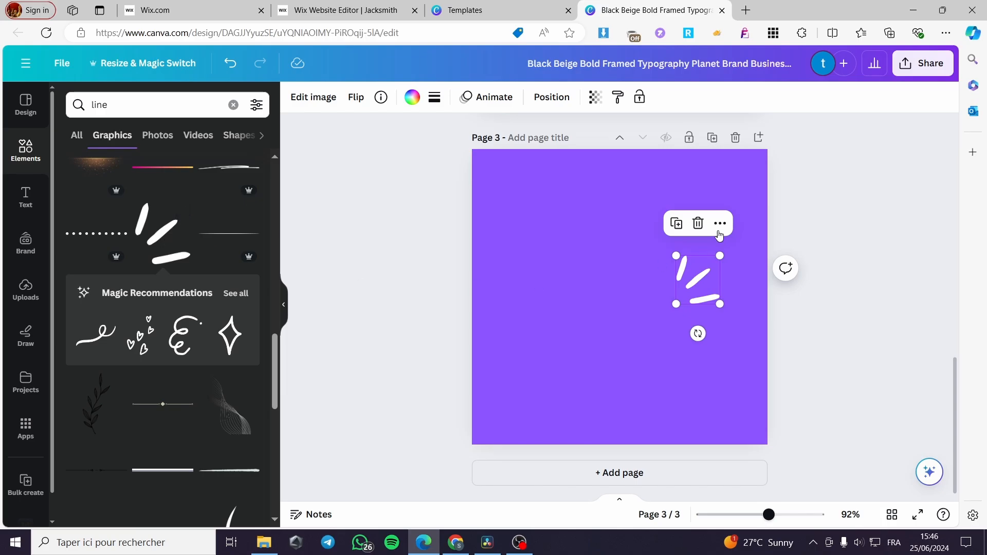
- Duplicate the white brush-stroke graphic, flip the copy horizontally and vertically, and place it lower left of the page 3 centre
{"action": "left_click", "coordinate": [676, 223]}
{"action": "left_click_drag", "start_coordinate": [709, 278], "coordinate": [662, 269]}
{"action": "left_click", "coordinate": [357, 98]}
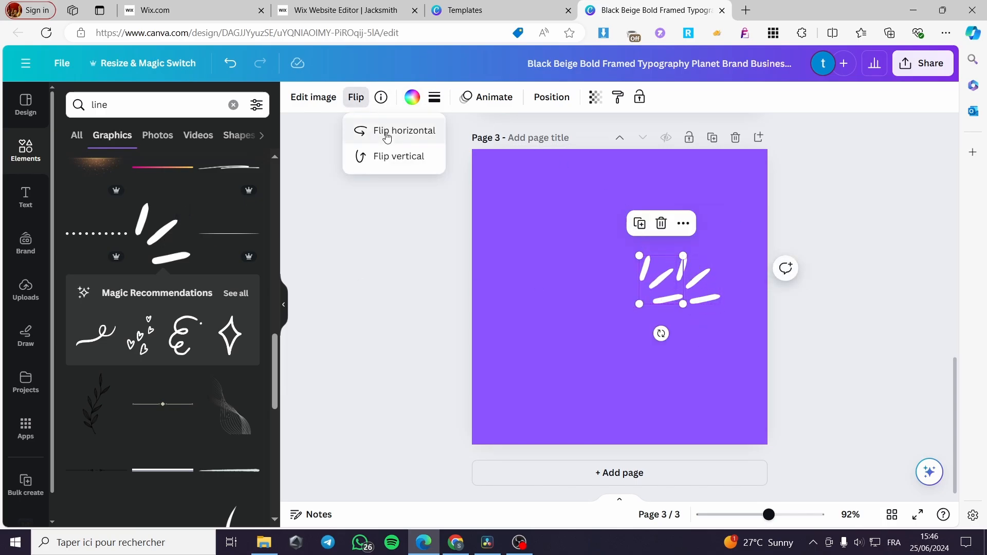
{"action": "left_click", "coordinate": [387, 137]}
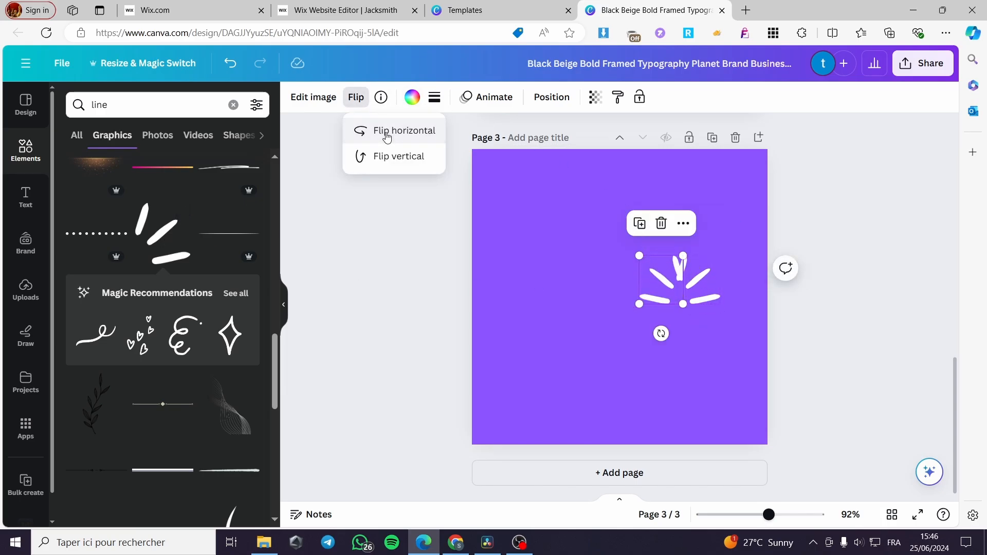
{"action": "left_click", "coordinate": [371, 164]}
{"action": "mouse_move", "coordinate": [670, 287]}
{"action": "left_mouse_down"}
{"action": "mouse_move", "coordinate": [633, 291]}
{"action": "mouse_move", "coordinate": [562, 323]}
{"action": "mouse_move", "coordinate": [539, 348]}
{"action": "mouse_move", "coordinate": [557, 346]}
{"action": "mouse_move", "coordinate": [562, 330]}
{"action": "mouse_move", "coordinate": [588, 331]}
{"action": "mouse_move", "coordinate": [553, 331]}
{"action": "left_mouse_up"}
{"action": "left_click", "coordinate": [834, 249]}
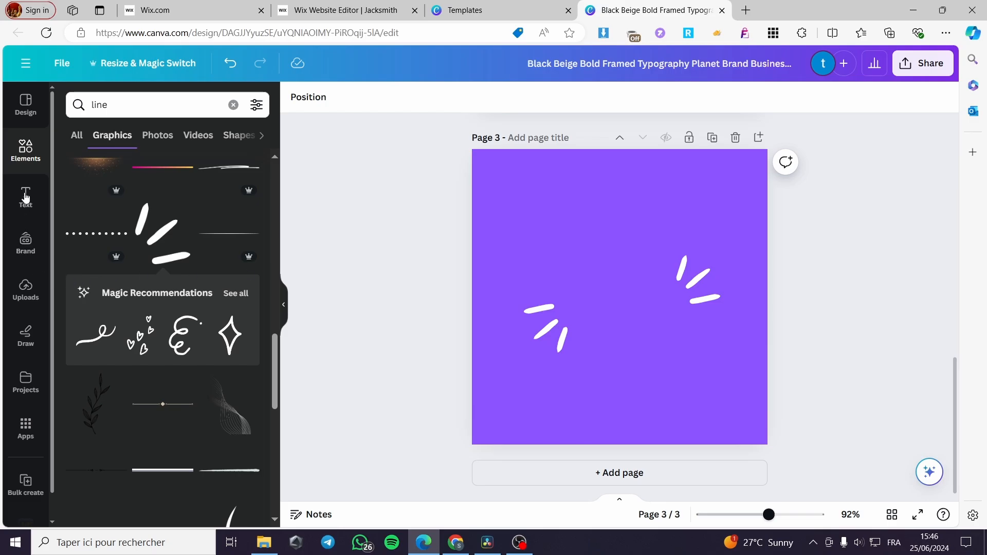
- Add a heading reading "Jacksmith" to page 3 at about font size 29.1, centred between the two brush-stroke graphics
{"action": "left_click", "coordinate": [26, 198]}
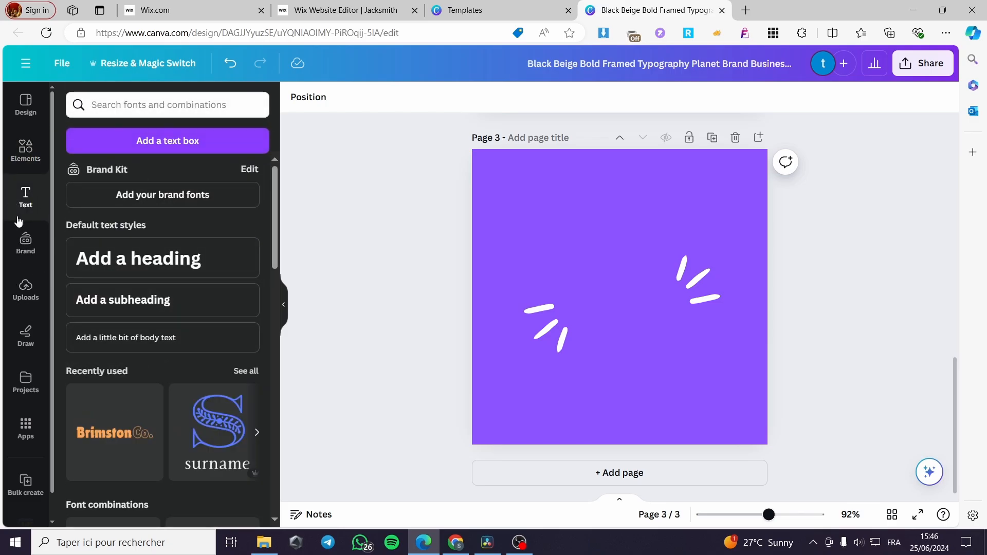
{"action": "scroll", "coordinate": [161, 335], "scroll_direction": "down", "scroll_amount": 5}
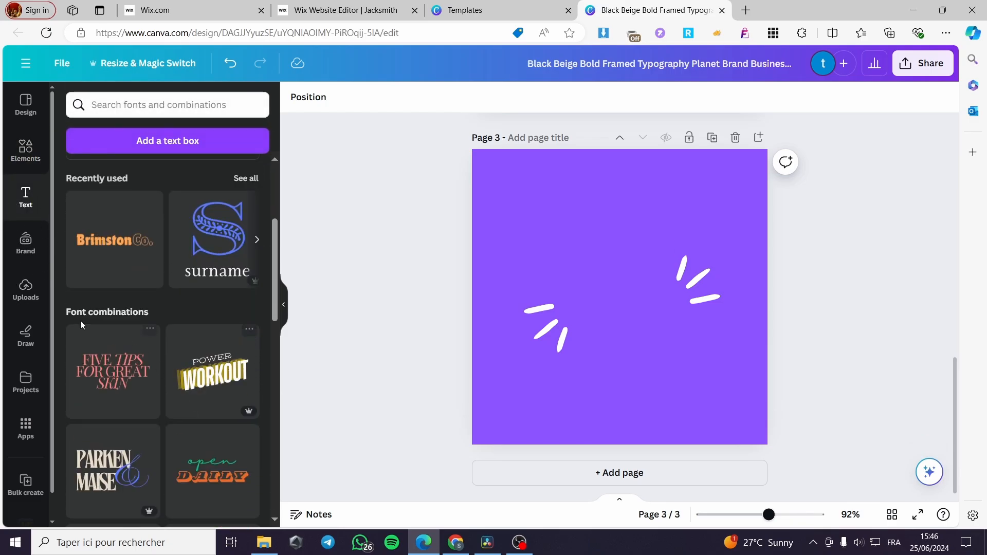
{"action": "scroll", "coordinate": [161, 336], "scroll_direction": "up", "scroll_amount": 5}
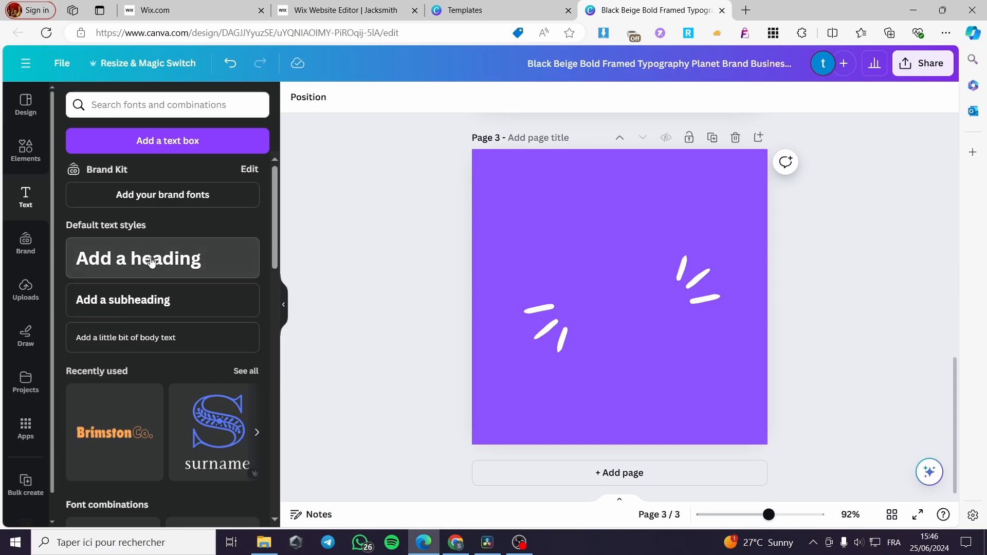
{"action": "left_click", "coordinate": [161, 259]}
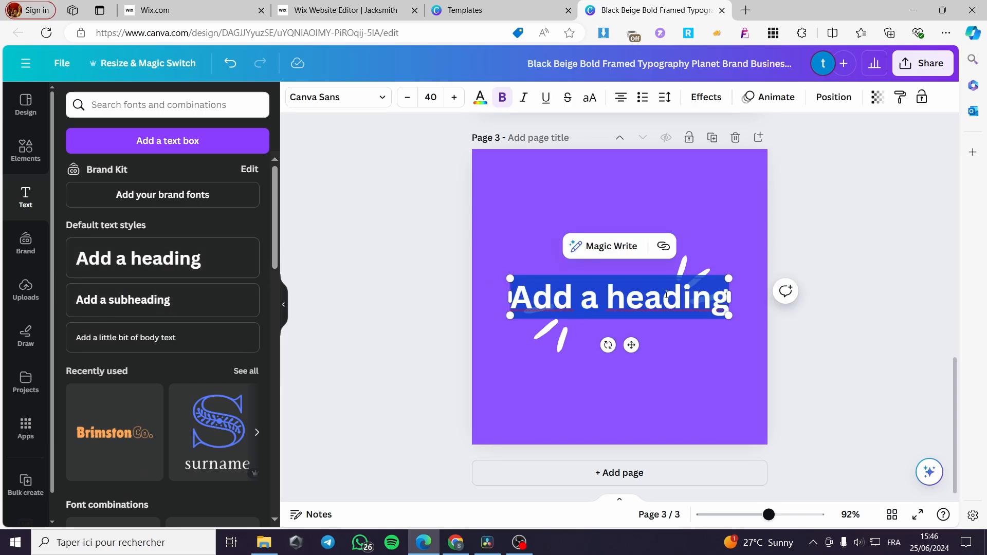
{"action": "type", "text": "Jac"}
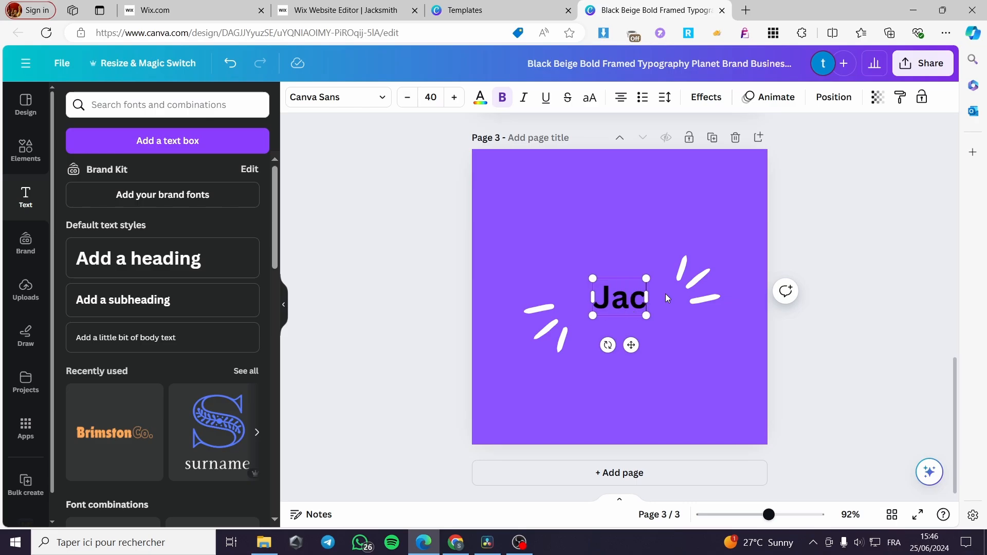
{"action": "type", "text": "ksm"}
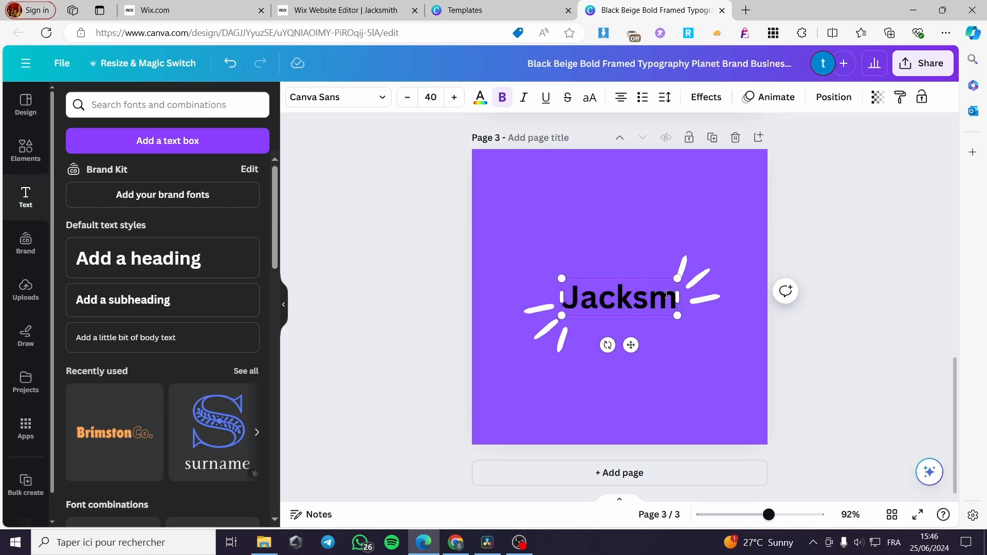
{"action": "type", "text": "ith"}
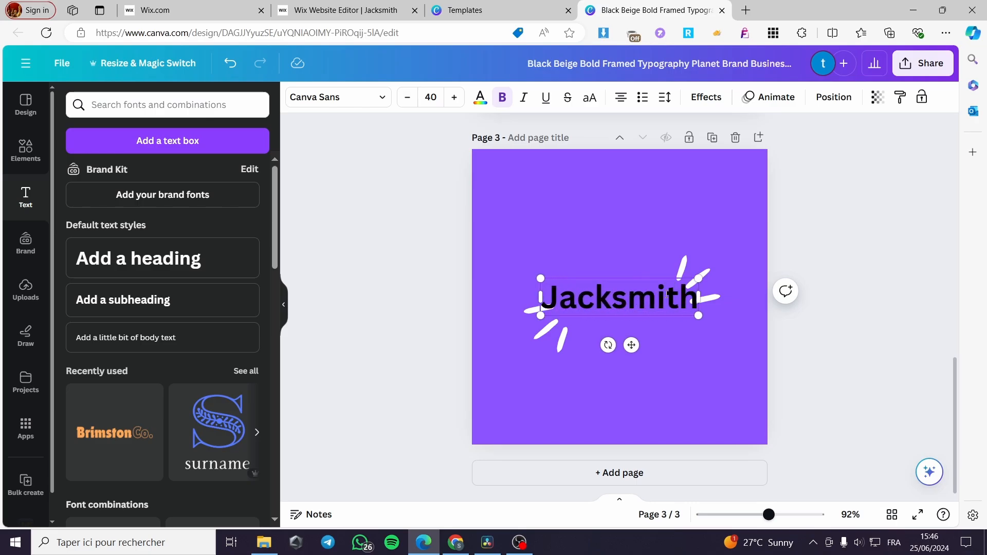
{"action": "left_click_drag", "start_coordinate": [700, 317], "coordinate": [658, 303]}
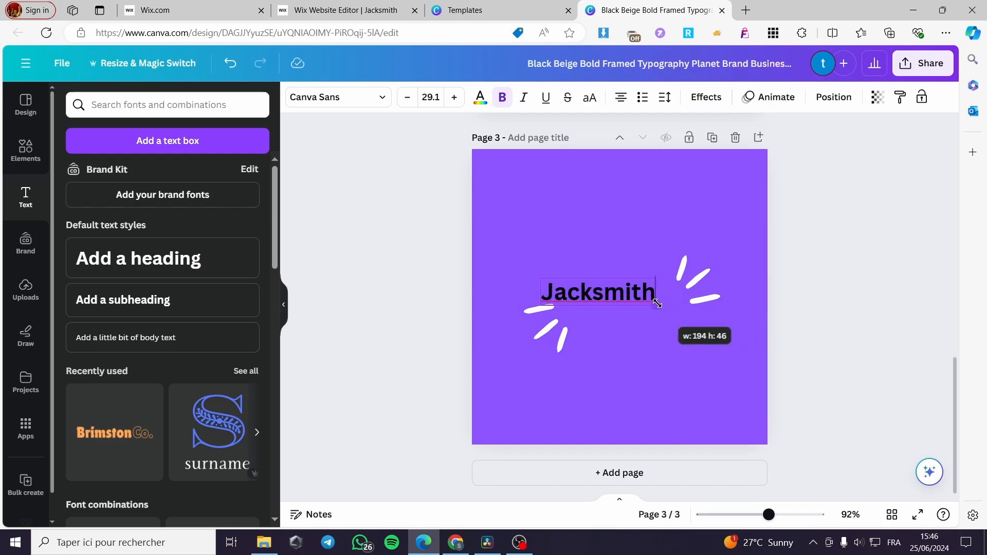
{"action": "left_click_drag", "start_coordinate": [610, 334], "coordinate": [631, 340]}
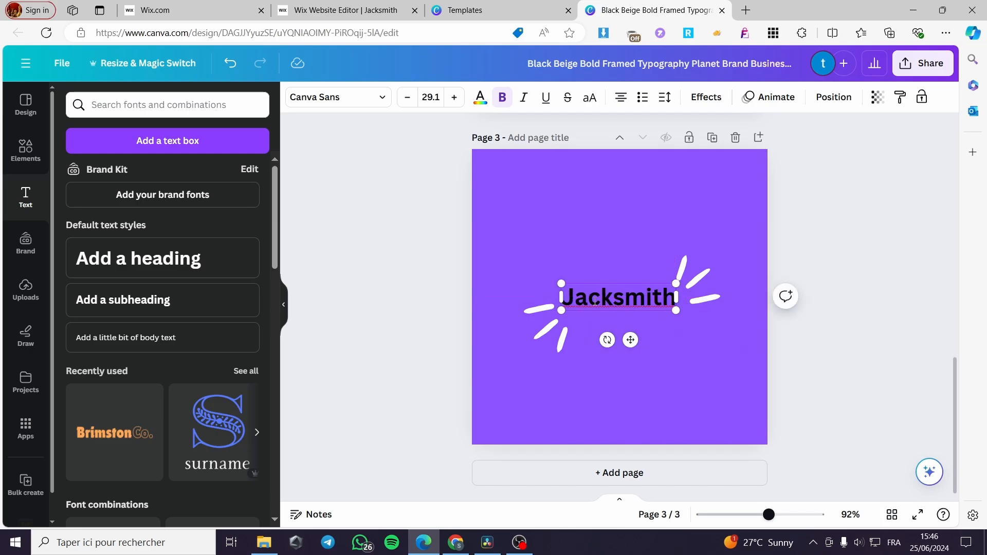
- Change the text colour of the "Jacksmith" heading to the default orange
{"action": "left_click_drag", "start_coordinate": [565, 298], "coordinate": [666, 297]}
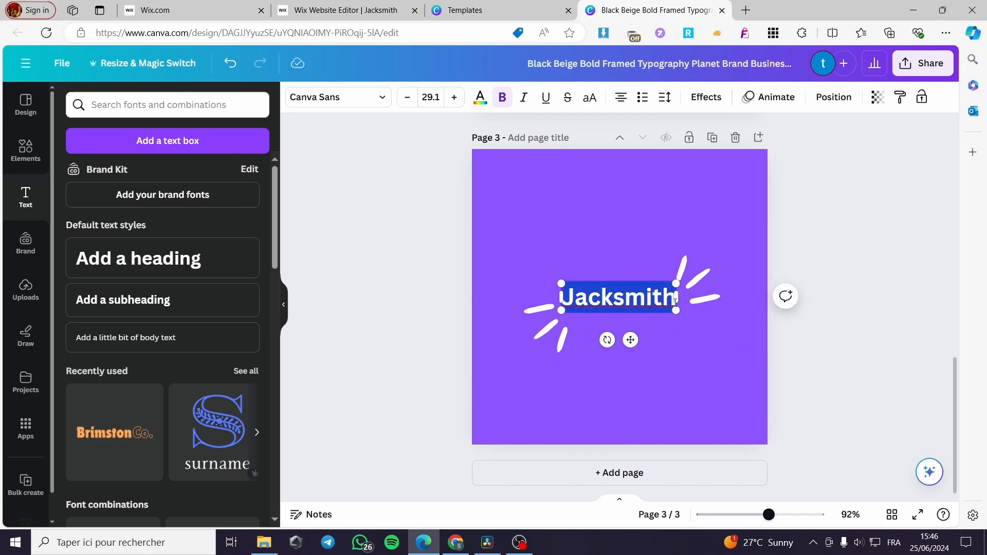
{"action": "left_click", "coordinate": [479, 98]}
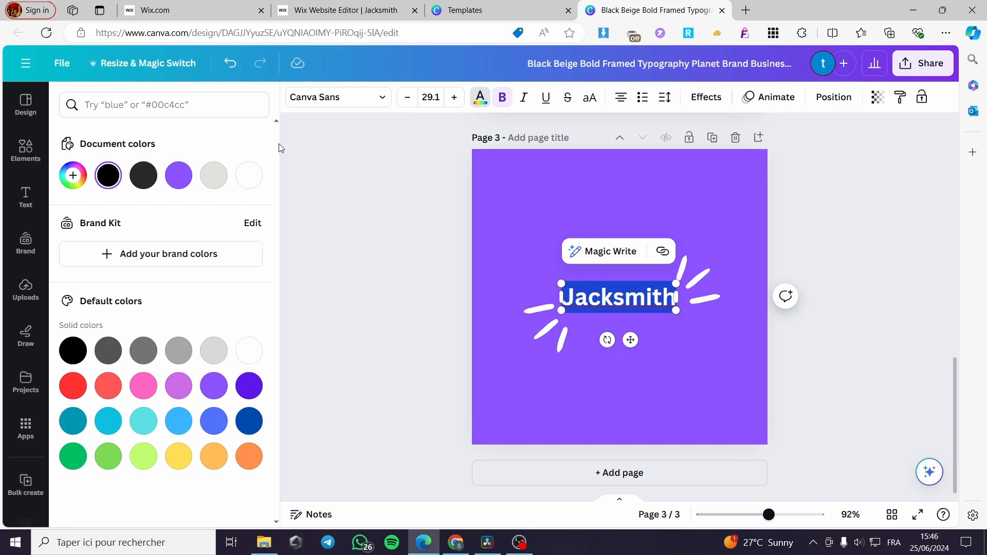
{"action": "left_click", "coordinate": [249, 175]}
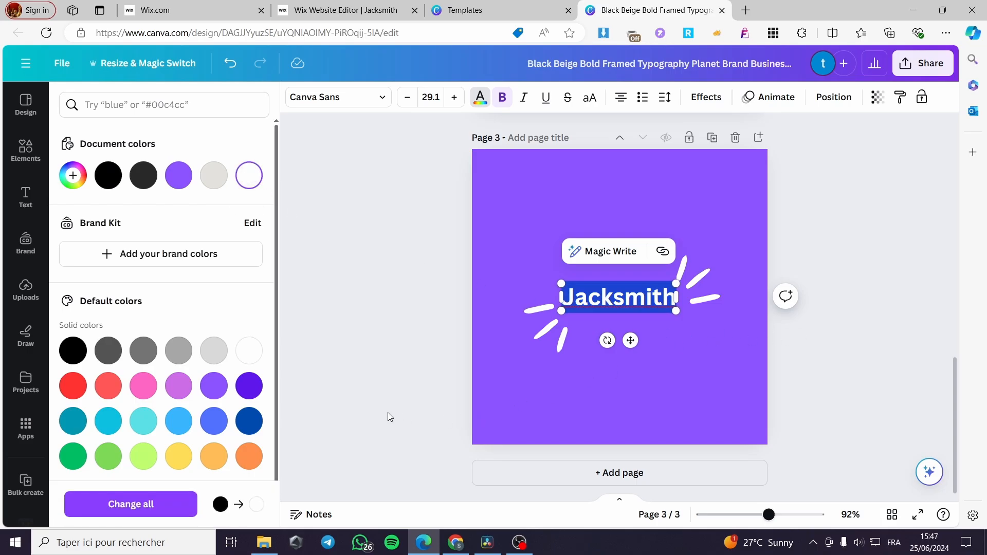
{"action": "scroll", "coordinate": [226, 452], "scroll_direction": "down", "scroll_amount": 1}
{"action": "left_click", "coordinate": [249, 416]}
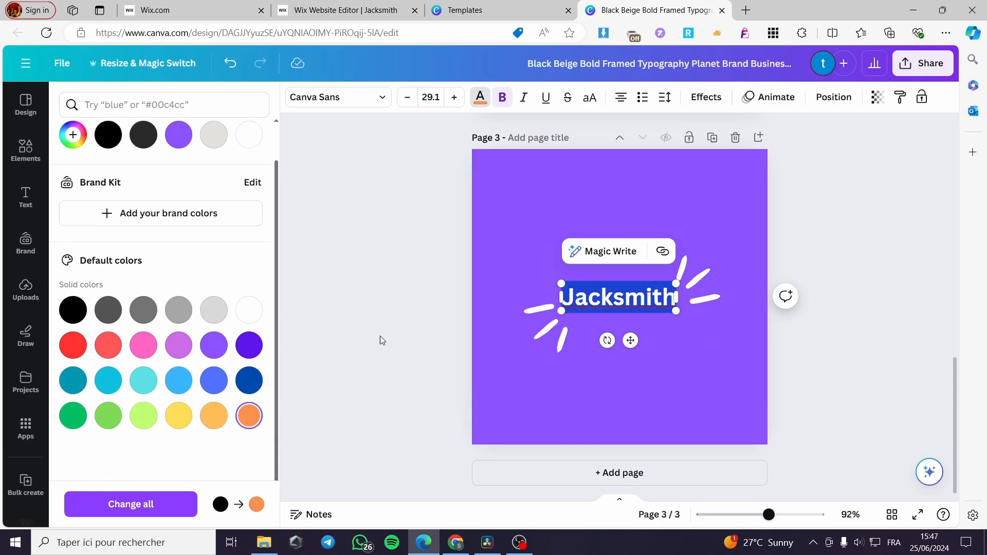
{"action": "left_click", "coordinate": [380, 337]}
- Set the font of the "Jacksmith" heading to League Spartan, the font used by the page 1 "planet" logo
{"action": "left_click", "coordinate": [630, 299]}
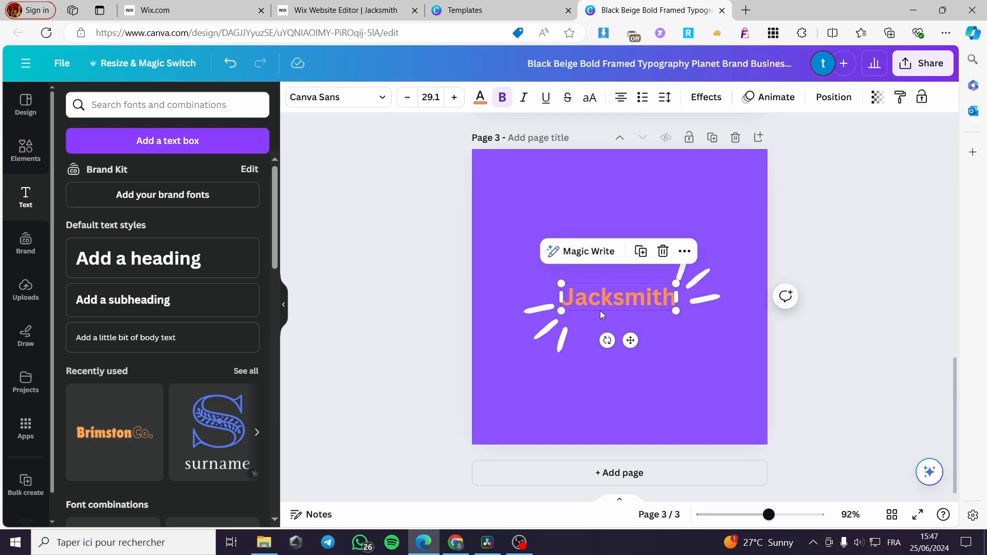
{"action": "scroll", "coordinate": [425, 268], "scroll_direction": "up", "scroll_amount": 10}
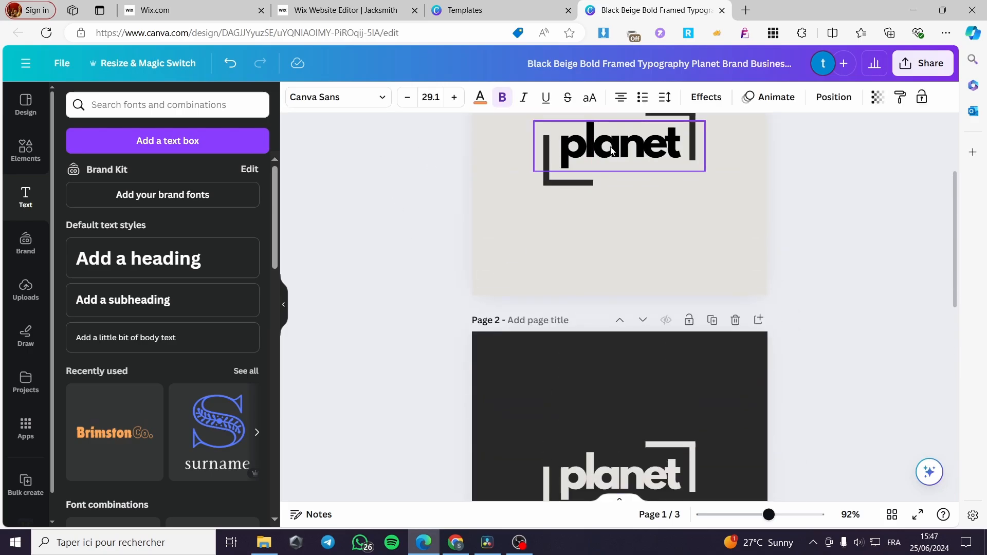
{"action": "left_click", "coordinate": [611, 150]}
{"action": "scroll", "coordinate": [621, 214], "scroll_direction": "down", "scroll_amount": 9}
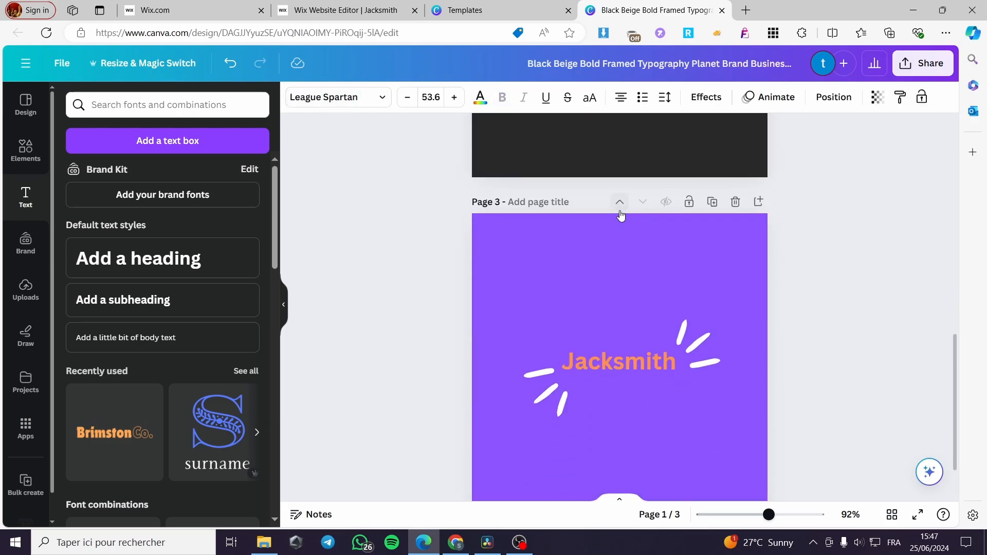
{"action": "left_click", "coordinate": [601, 357]}
{"action": "left_click", "coordinate": [377, 99]}
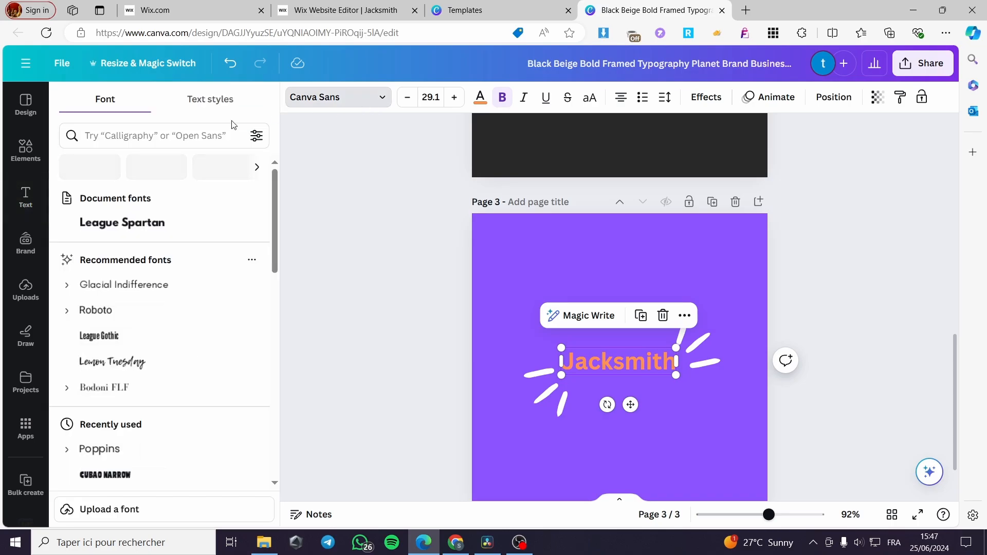
{"action": "left_click", "coordinate": [137, 248]}
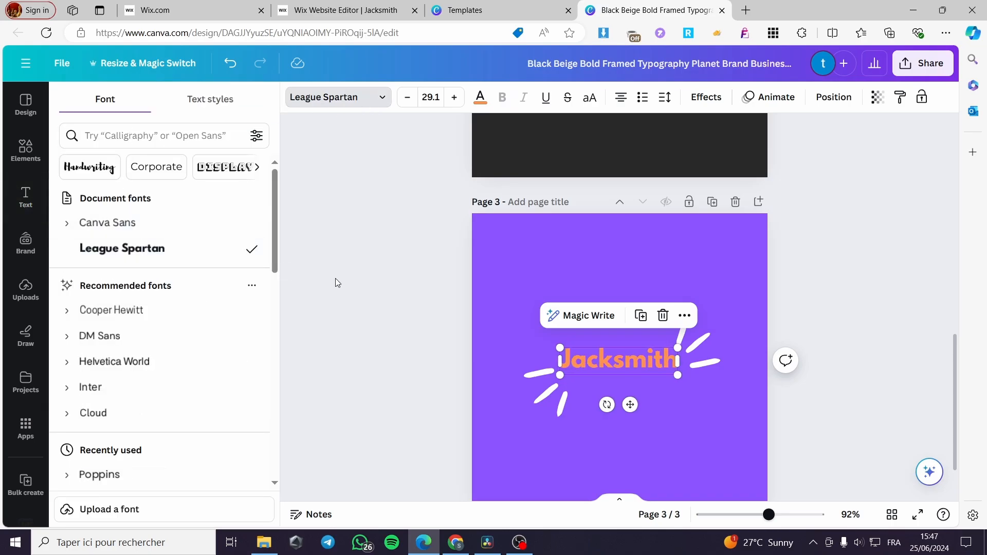
{"action": "key", "text": "Escape"}
{"action": "left_click", "coordinate": [837, 302]}
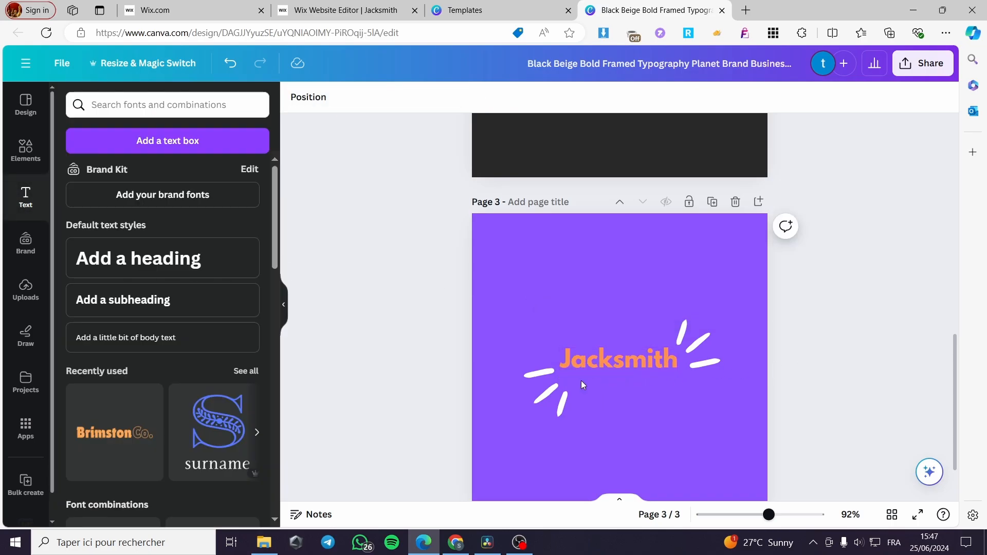
- Move both brush-stroke graphics closer to the "Jacksmith" heading so they frame the word
{"action": "left_click_drag", "start_coordinate": [548, 389], "coordinate": [552, 384]}
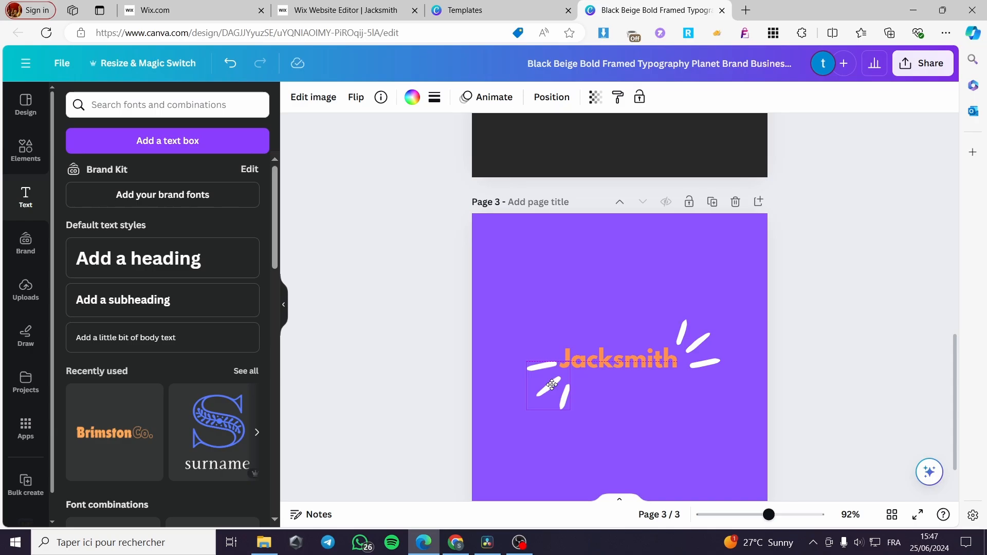
{"action": "left_click", "coordinate": [707, 362]}
{"action": "left_click_drag", "start_coordinate": [706, 362], "coordinate": [693, 358]}
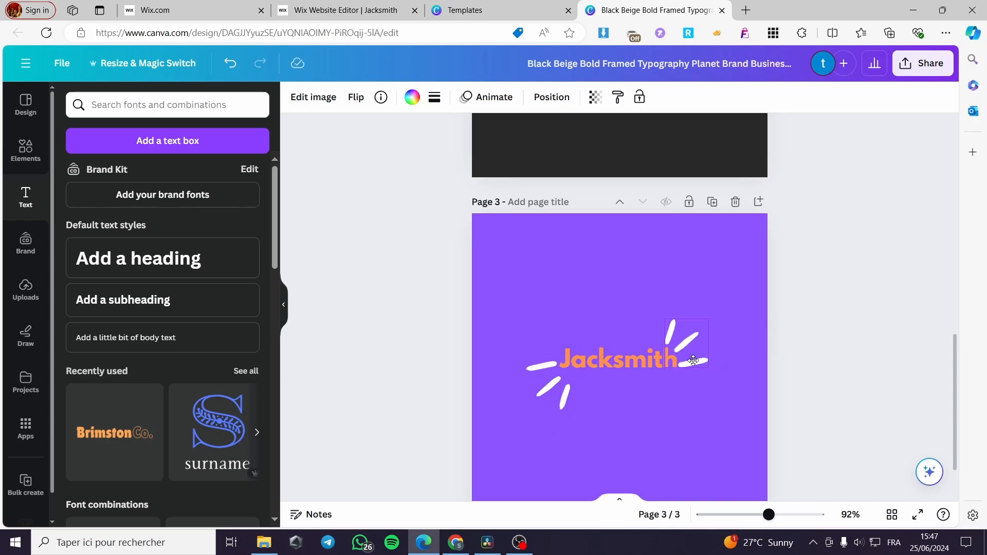
{"action": "left_click", "coordinate": [795, 378]}
{"action": "scroll", "coordinate": [776, 344], "scroll_direction": "down", "scroll_amount": 2}
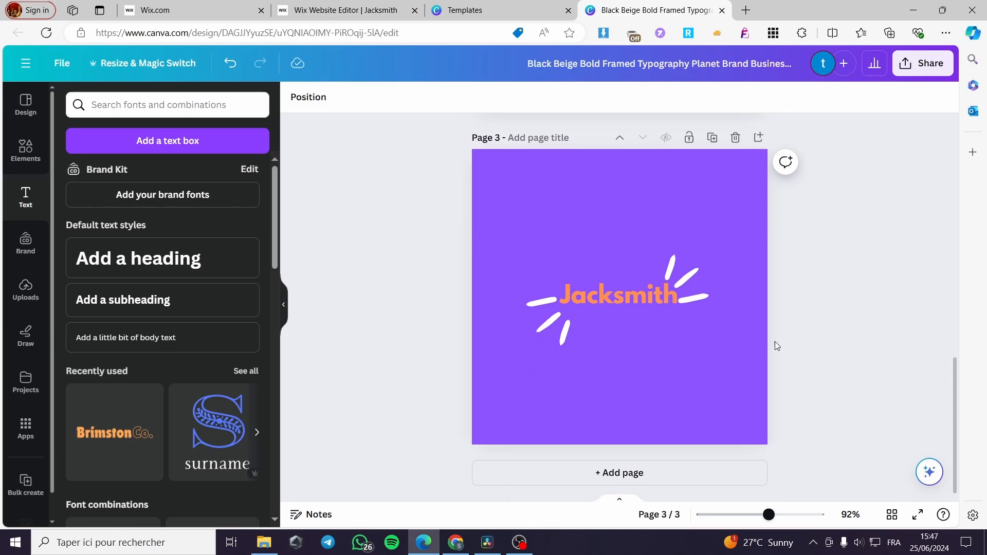
{"action": "scroll", "coordinate": [683, 346], "scroll_direction": "up", "scroll_amount": 5}
{"action": "scroll", "coordinate": [676, 315], "scroll_direction": "down", "scroll_amount": 5}
- Download only page 3 as a PNG with a transparent background
{"action": "left_click", "coordinate": [698, 363]}
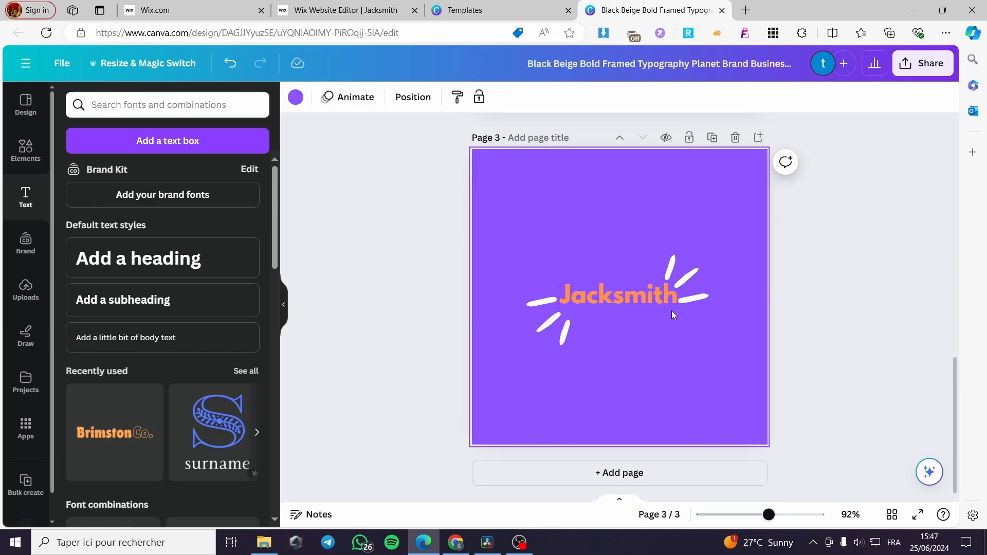
{"action": "left_click", "coordinate": [921, 63]}
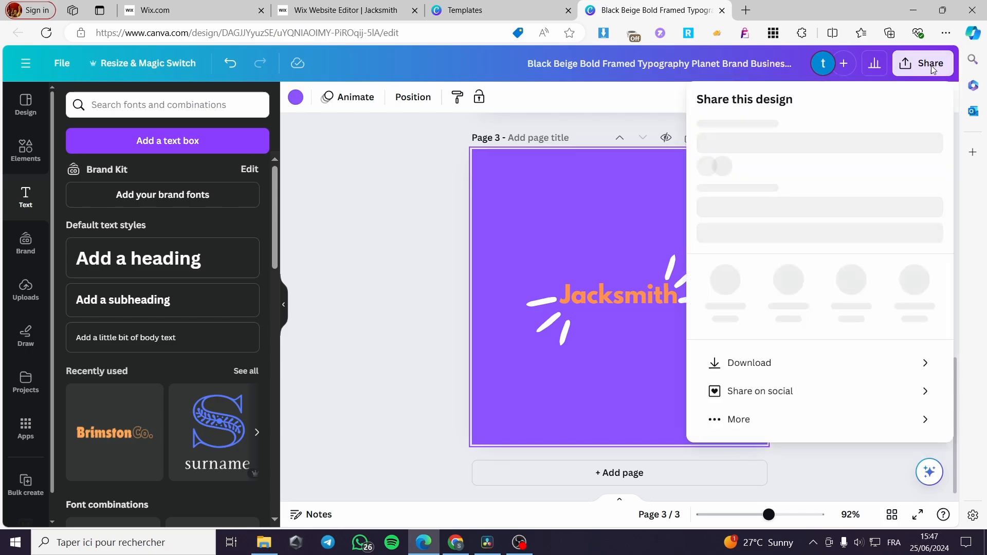
{"action": "left_click", "coordinate": [791, 389]}
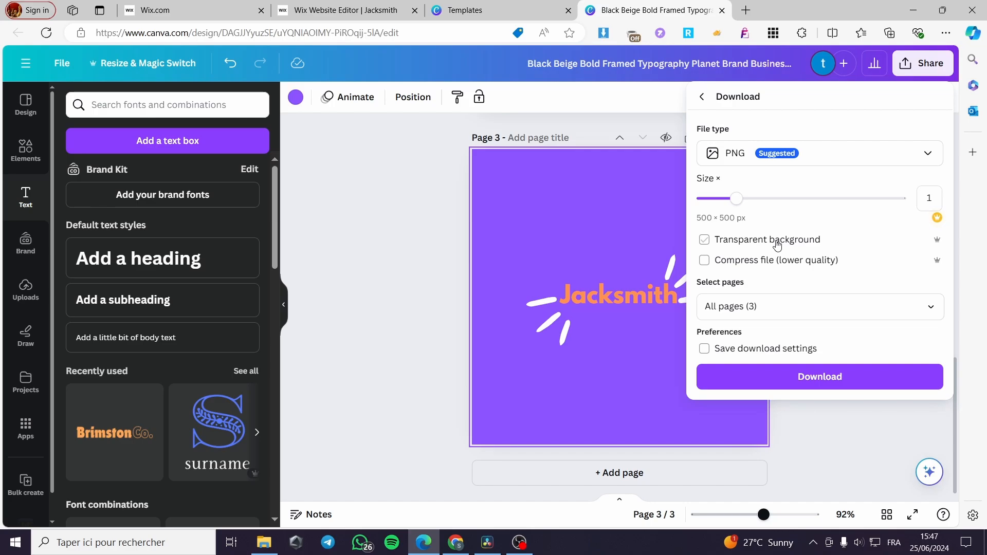
{"action": "left_click", "coordinate": [777, 244]}
{"action": "left_click", "coordinate": [931, 311]}
{"action": "left_click", "coordinate": [739, 99]}
{"action": "left_click", "coordinate": [758, 235]}
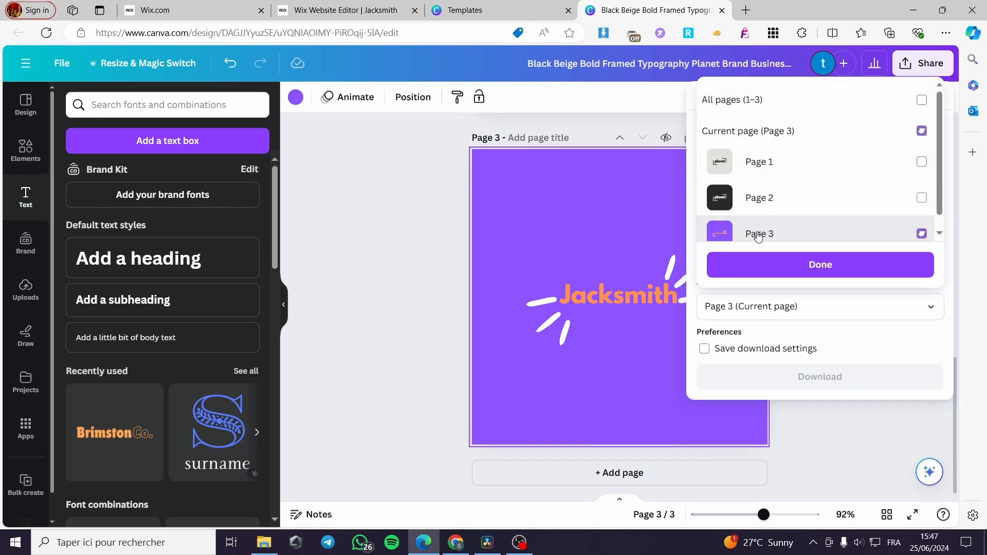
{"action": "left_click", "coordinate": [859, 273]}
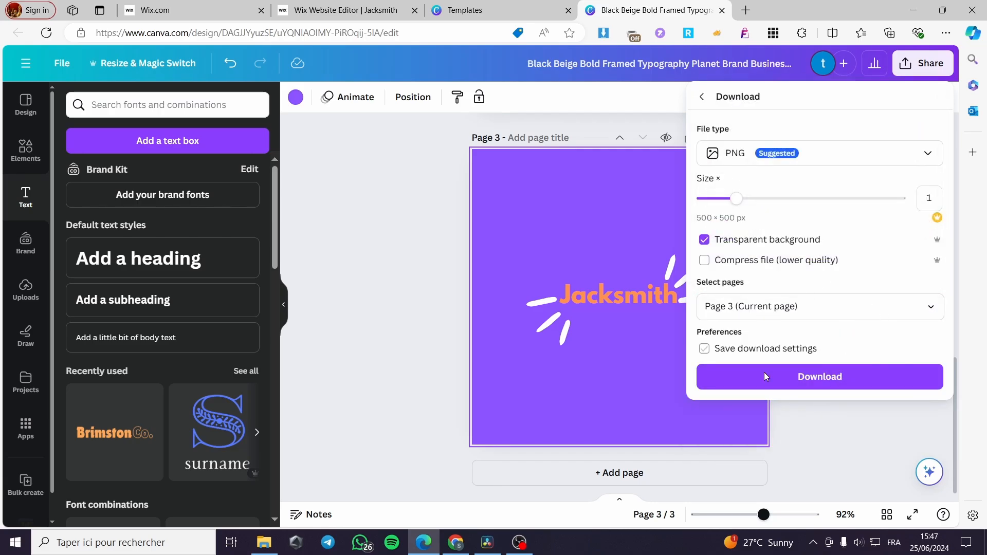
{"action": "left_click", "coordinate": [765, 377]}
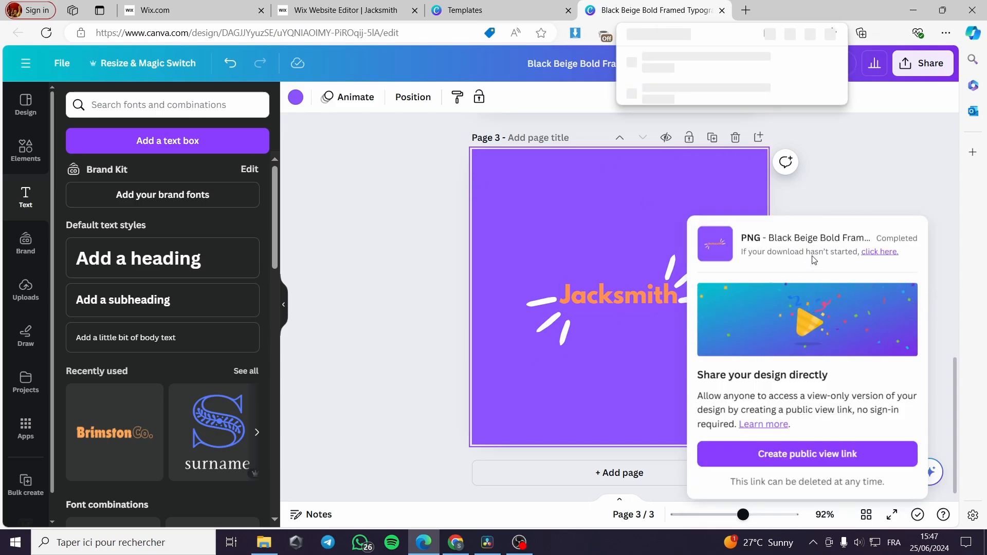
- Switch to the Wix editor and delete the "Tote" title and "Funky Printed Bags" tagline from the site header
{"action": "left_click", "coordinate": [336, 10]}
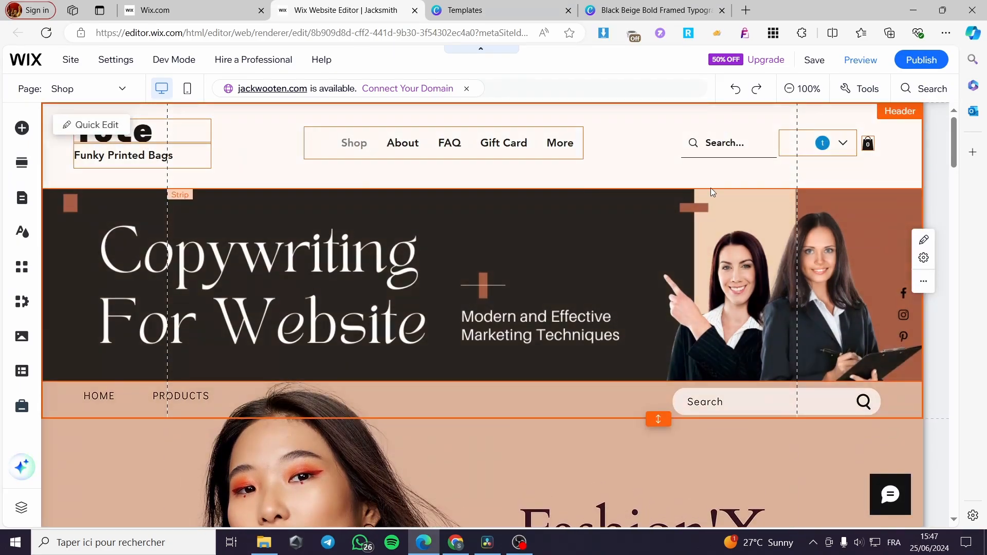
{"action": "scroll", "coordinate": [492, 335], "scroll_direction": "down", "scroll_amount": 2}
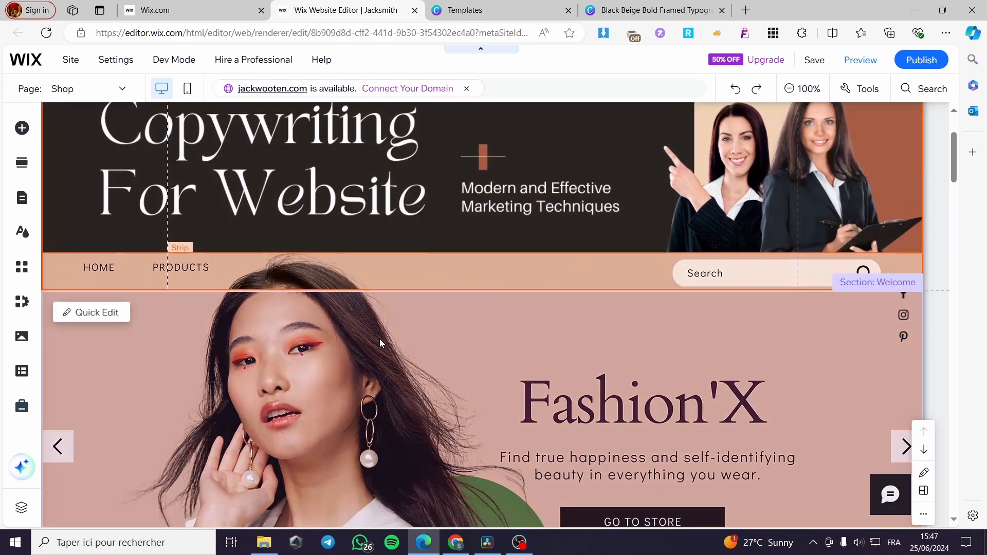
{"action": "scroll", "coordinate": [338, 395], "scroll_direction": "up", "scroll_amount": 2}
{"action": "left_click", "coordinate": [139, 132]}
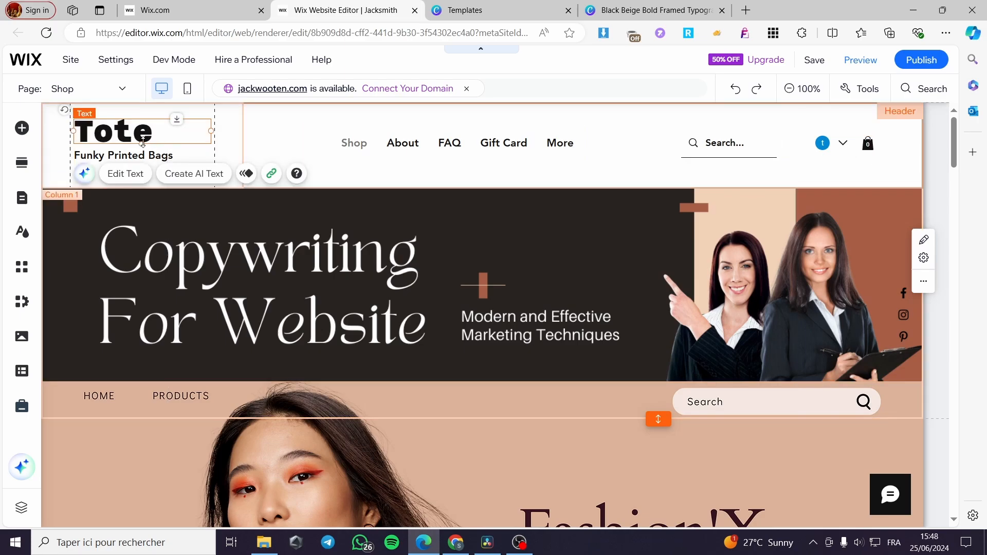
{"action": "key", "text": "Delete"}
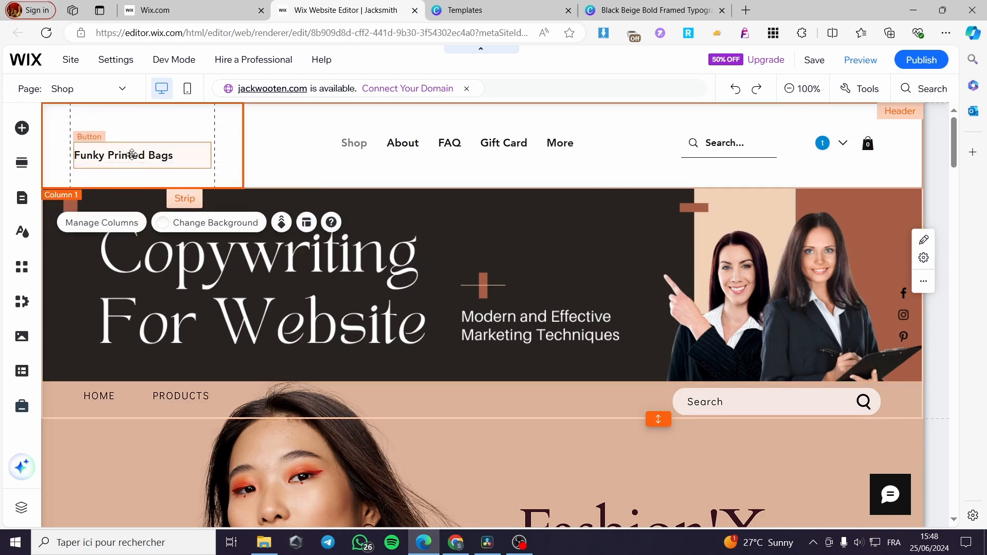
{"action": "left_click", "coordinate": [132, 155]}
{"action": "key", "text": "Delete"}
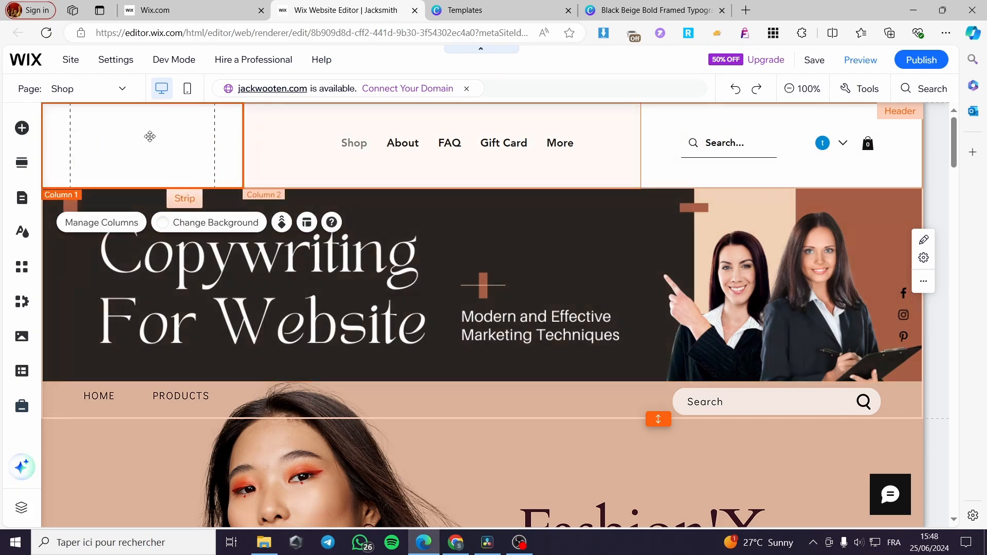
- Upload the "Black Beige Bold Framed Typography Planet Brand" logo image from the D: drive's Downloads folder and add it to the page
{"action": "left_click", "coordinate": [22, 130]}
{"action": "left_click", "coordinate": [64, 175]}
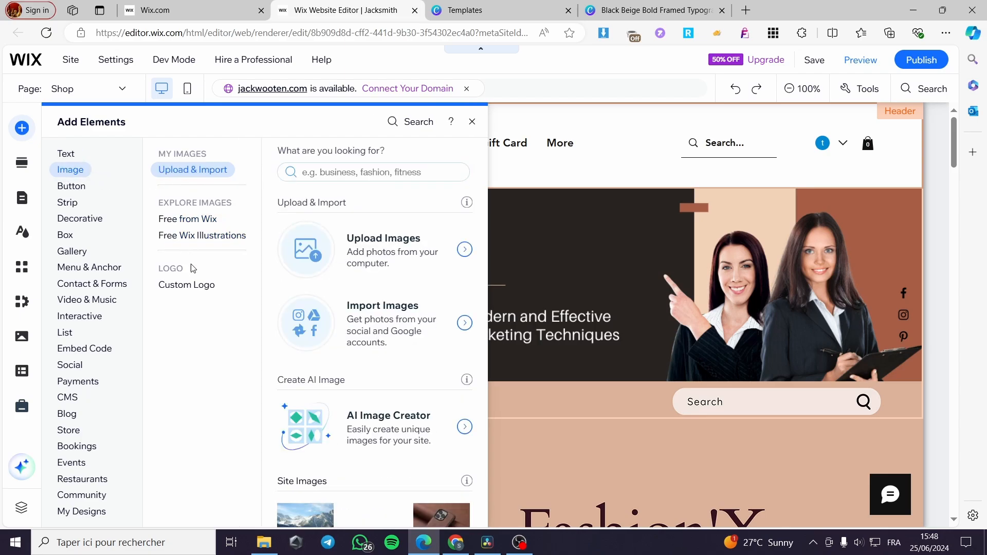
{"action": "left_click", "coordinate": [170, 284]}
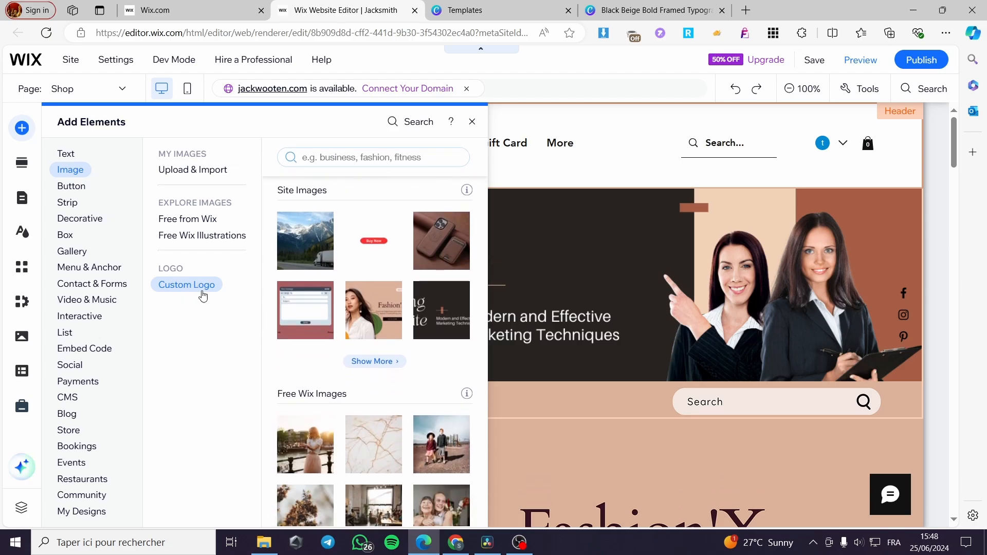
{"action": "left_click", "coordinate": [194, 287]}
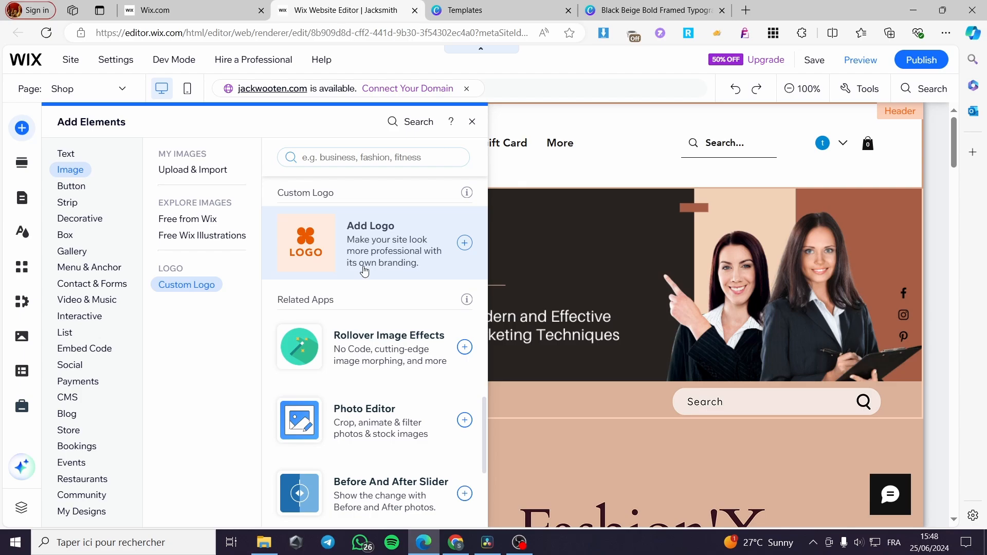
{"action": "left_click", "coordinate": [193, 169]}
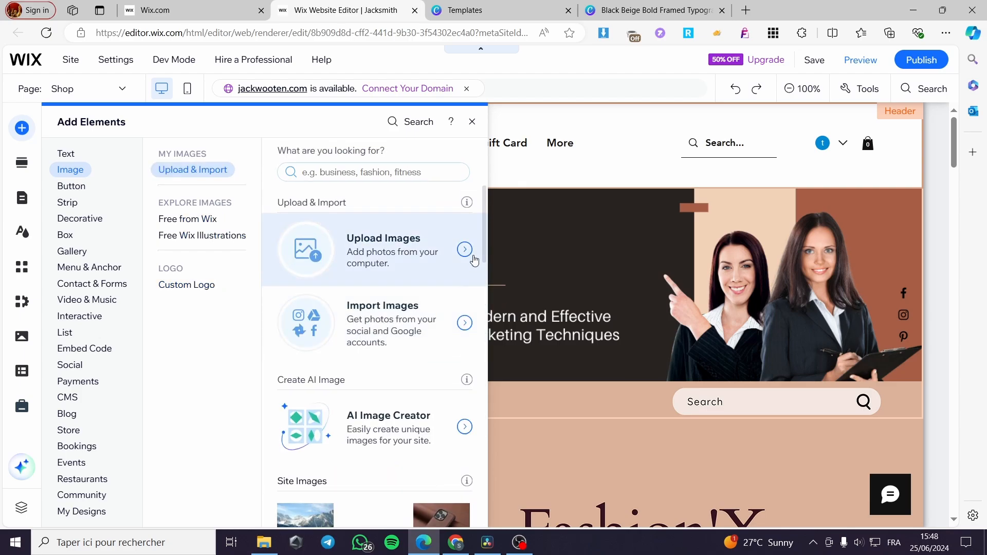
{"action": "left_click", "coordinate": [465, 252]}
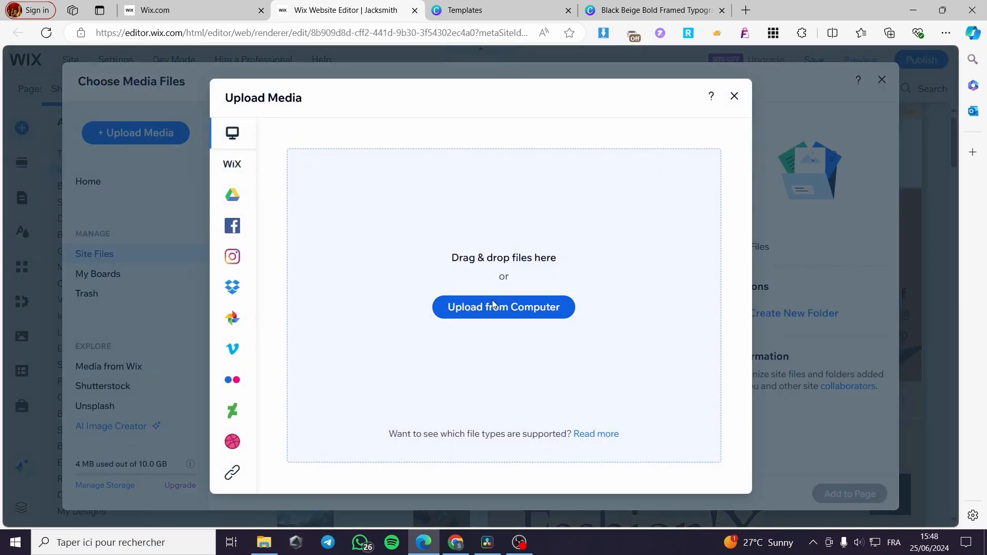
{"action": "left_click", "coordinate": [496, 306]}
{"action": "left_click", "coordinate": [308, 273]}
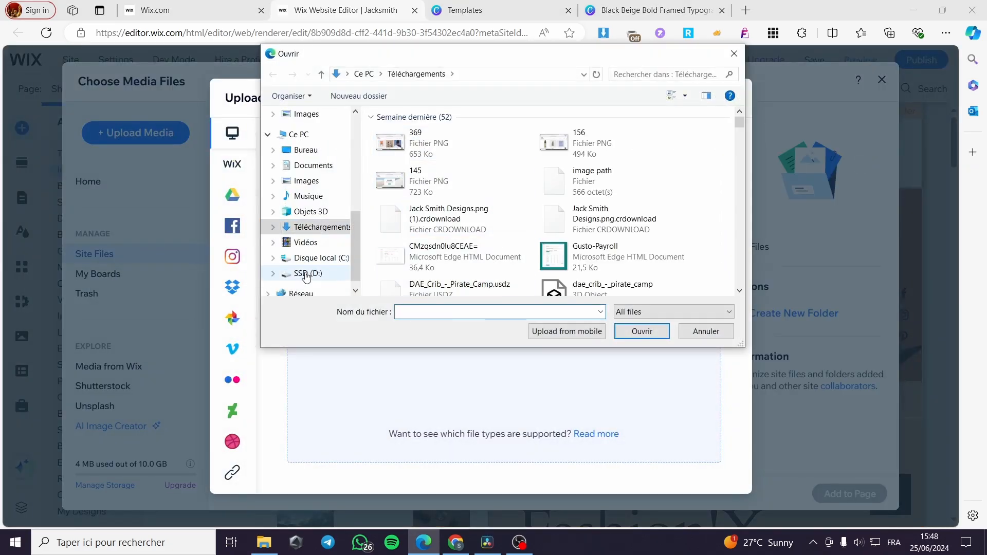
{"action": "double_click", "coordinate": [416, 261]}
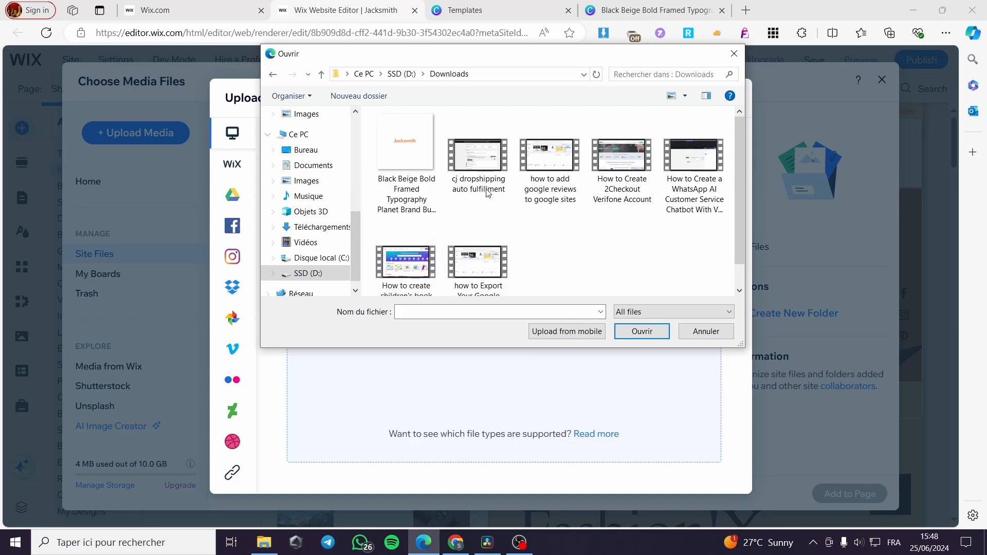
{"action": "left_click", "coordinate": [406, 144]}
{"action": "left_click", "coordinate": [642, 331]}
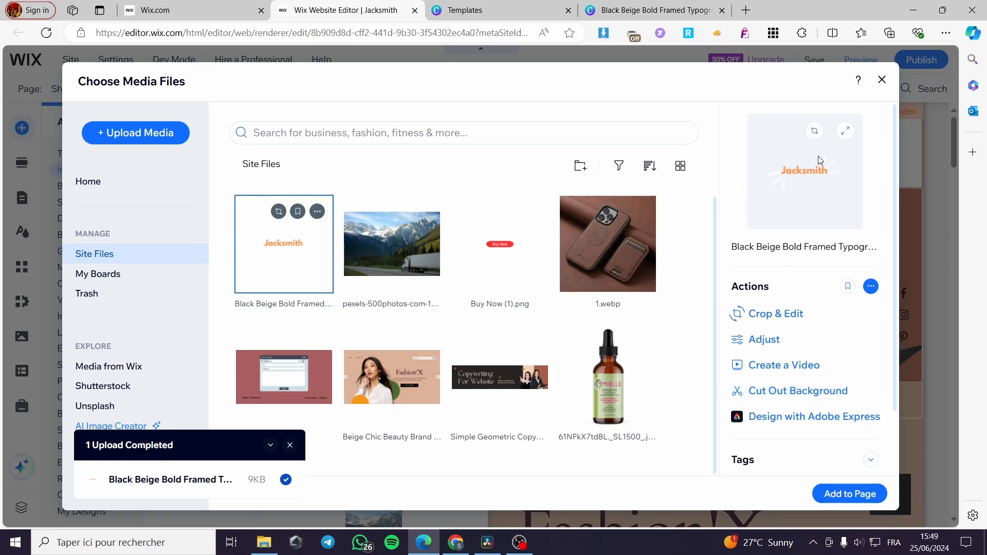
{"action": "left_click", "coordinate": [850, 494]}
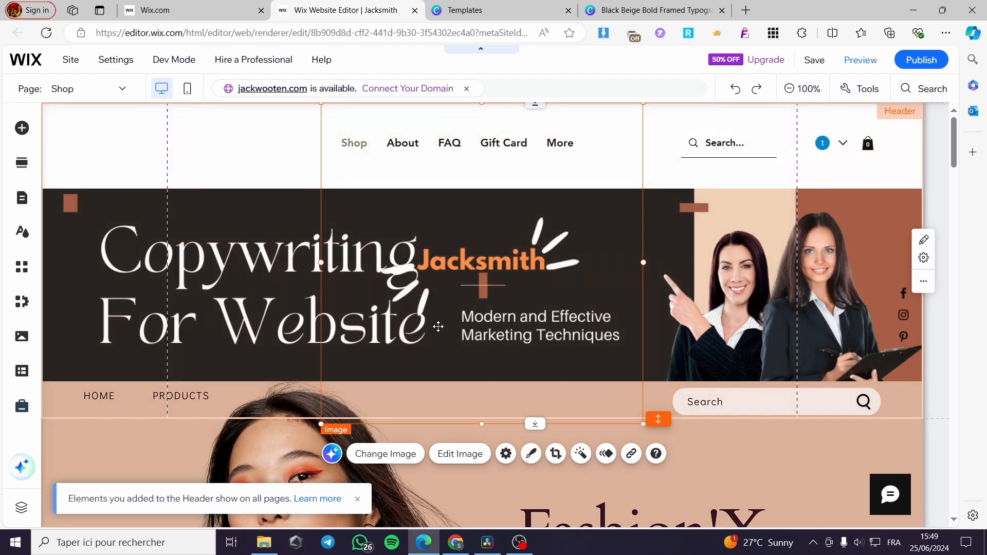
- Look through the Jacksmith logo's image settings, including its click behaviour, link and image text
{"action": "left_click_drag", "start_coordinate": [598, 258], "coordinate": [545, 234]}
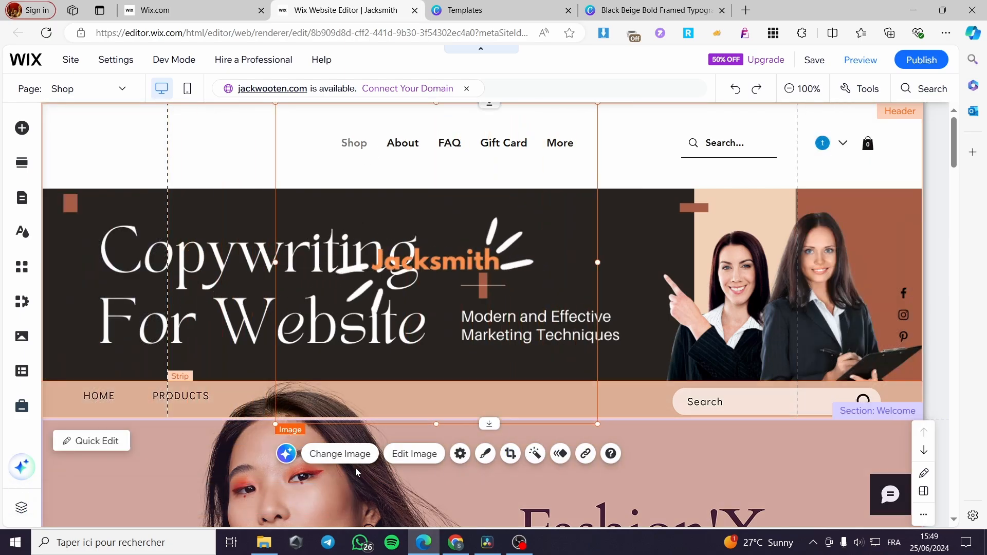
{"action": "left_click", "coordinate": [460, 454]}
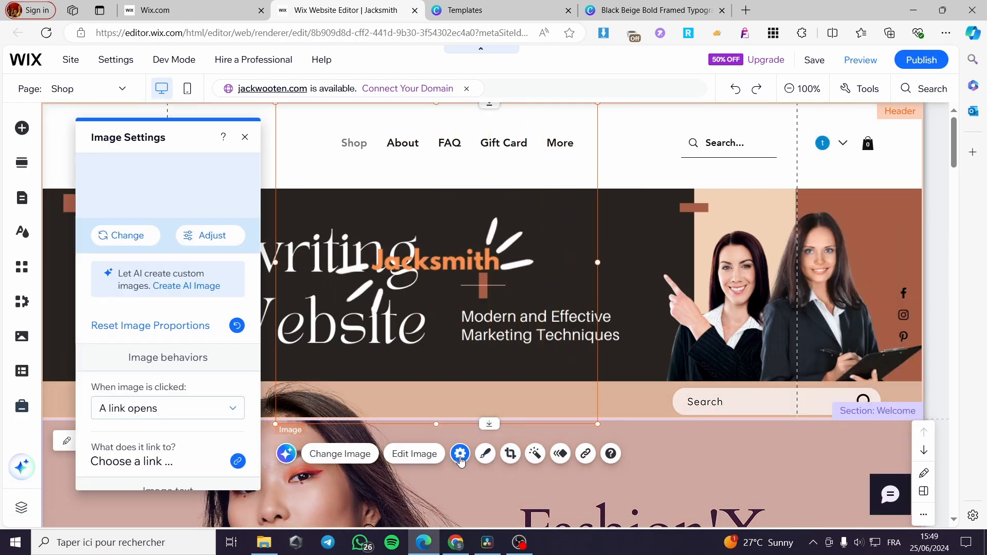
{"action": "scroll", "coordinate": [228, 428], "scroll_direction": "down", "scroll_amount": 3}
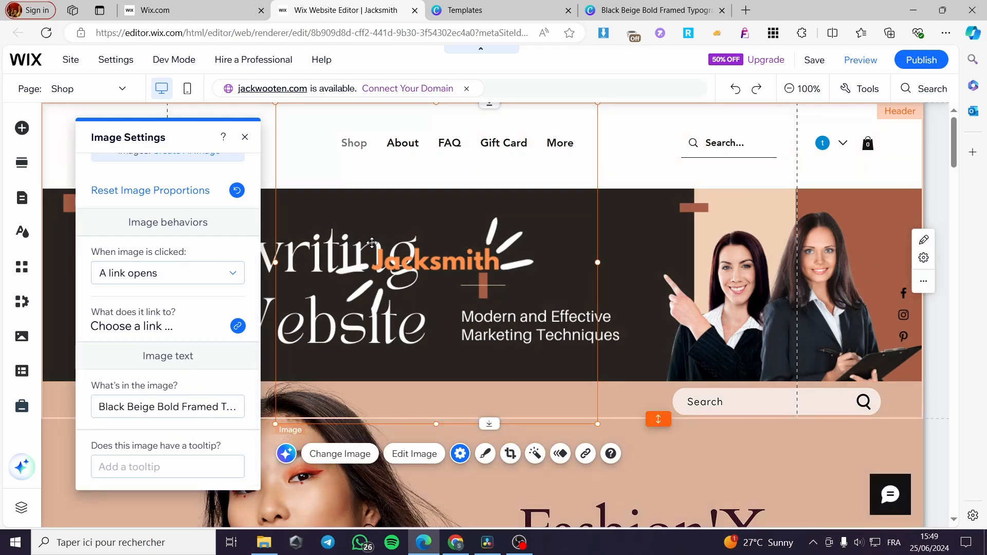
{"action": "left_click", "coordinate": [245, 138]}
- Shrink the Jacksmith logo and place it in the white header strip just before the Shop menu link
{"action": "left_click_drag", "start_coordinate": [558, 267], "coordinate": [624, 273]}
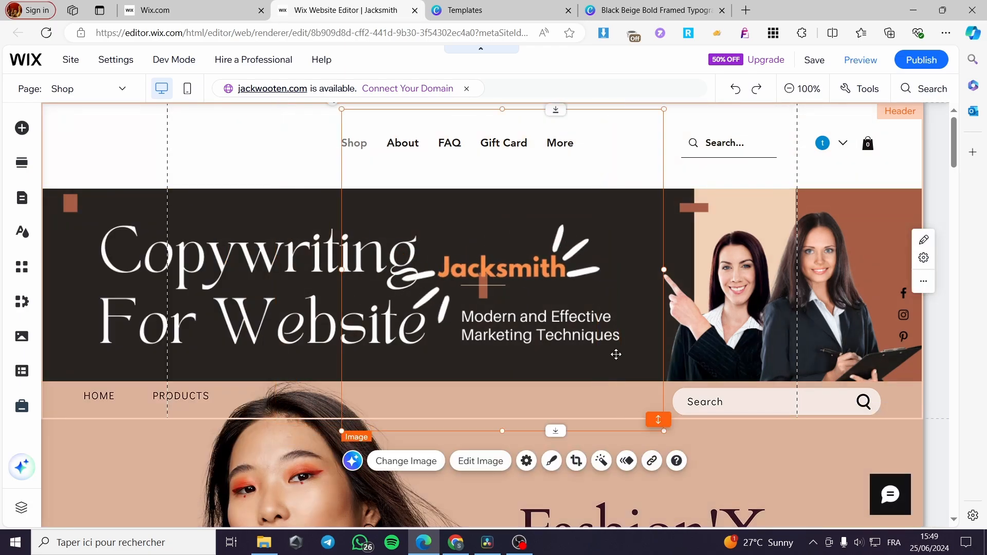
{"action": "left_click_drag", "start_coordinate": [664, 431], "coordinate": [494, 278]}
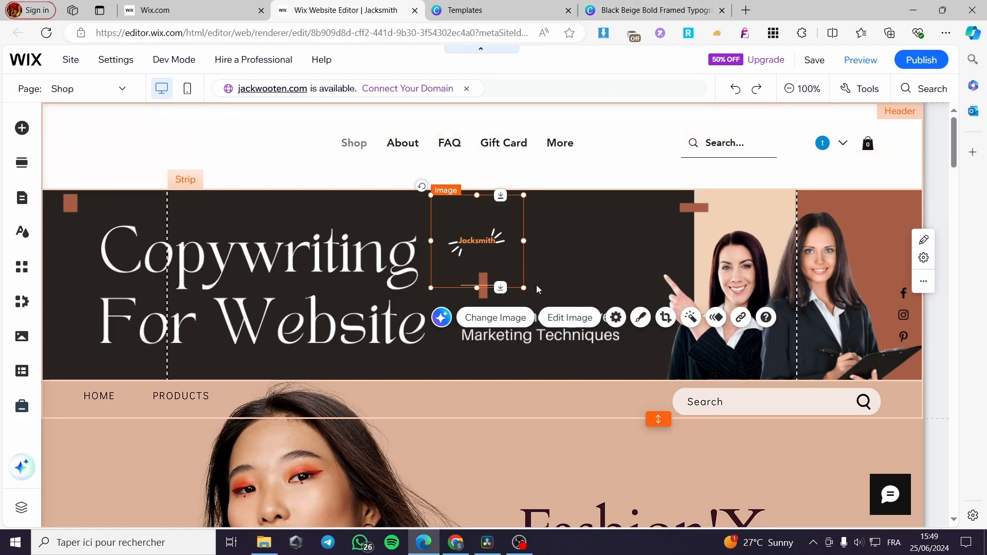
{"action": "left_click_drag", "start_coordinate": [515, 261], "coordinate": [316, 145]}
{"action": "left_click_drag", "start_coordinate": [329, 195], "coordinate": [316, 184]}
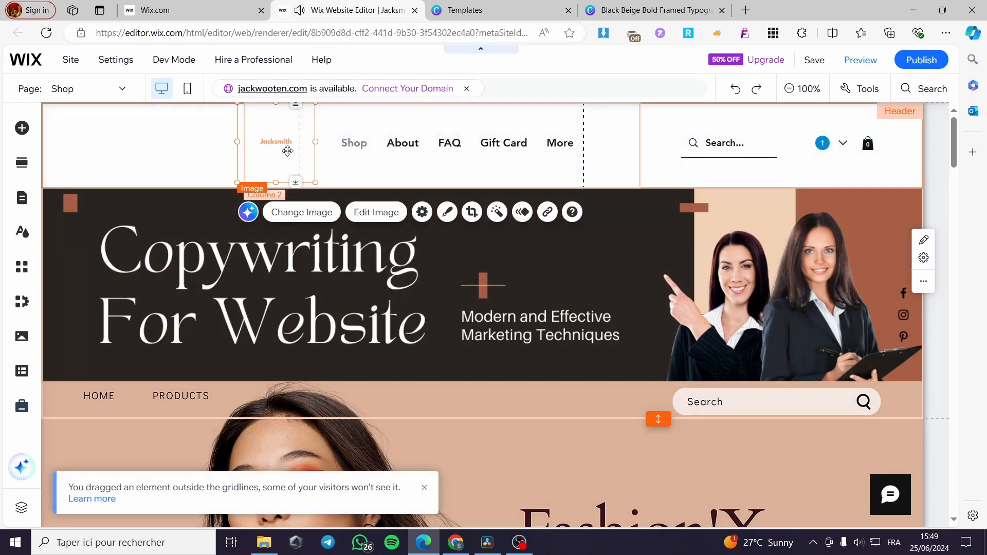
{"action": "left_click", "coordinate": [397, 219]}
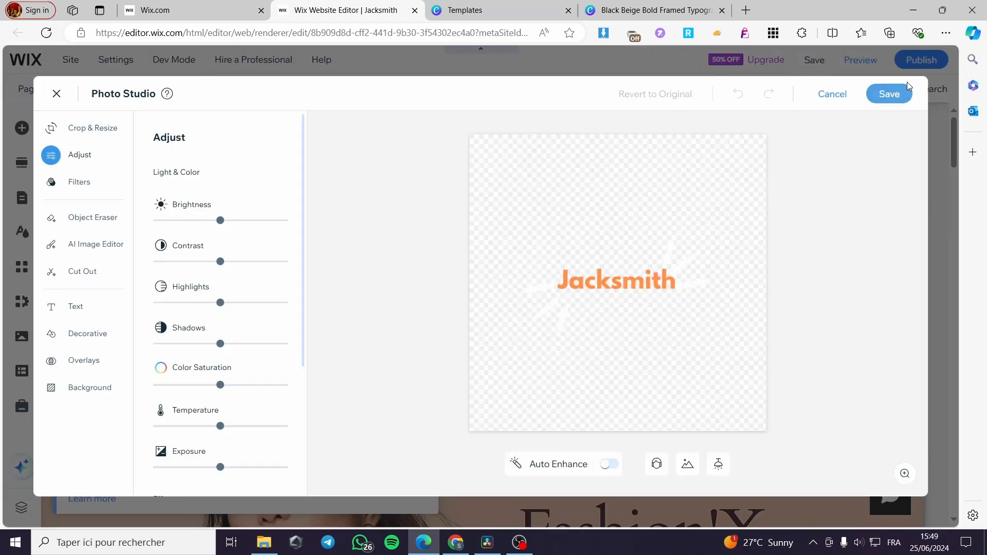
{"action": "left_click", "coordinate": [833, 93]}
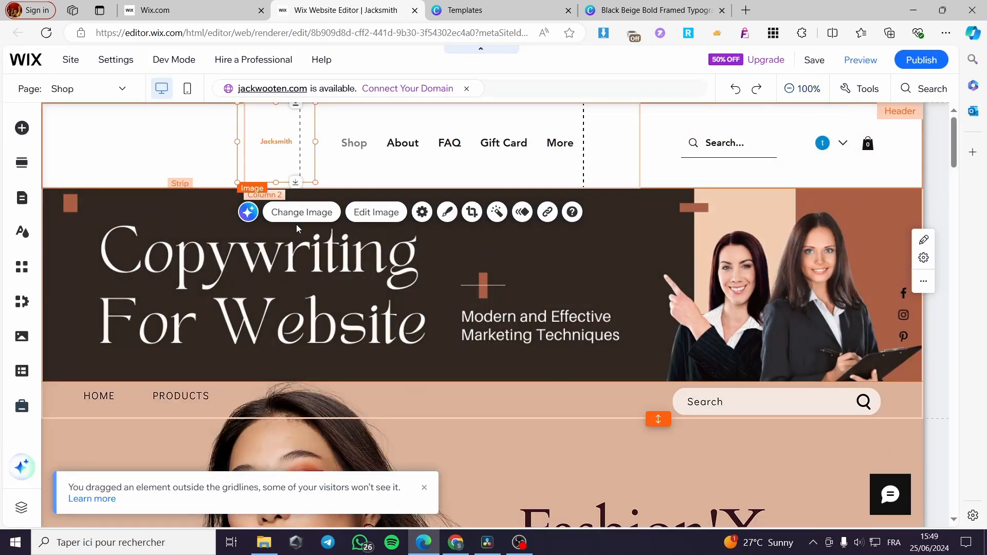
- Examine the site pages available as a link target in the header logo's image settings
{"action": "left_click", "coordinate": [422, 212]}
{"action": "scroll", "coordinate": [689, 360], "scroll_direction": "down", "scroll_amount": 3}
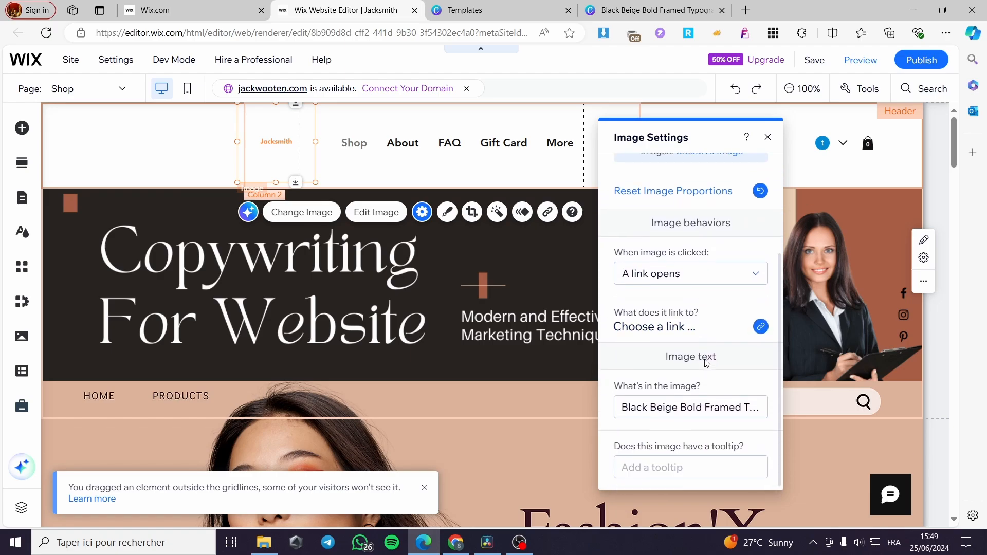
{"action": "scroll", "coordinate": [729, 344], "scroll_direction": "up", "scroll_amount": 3}
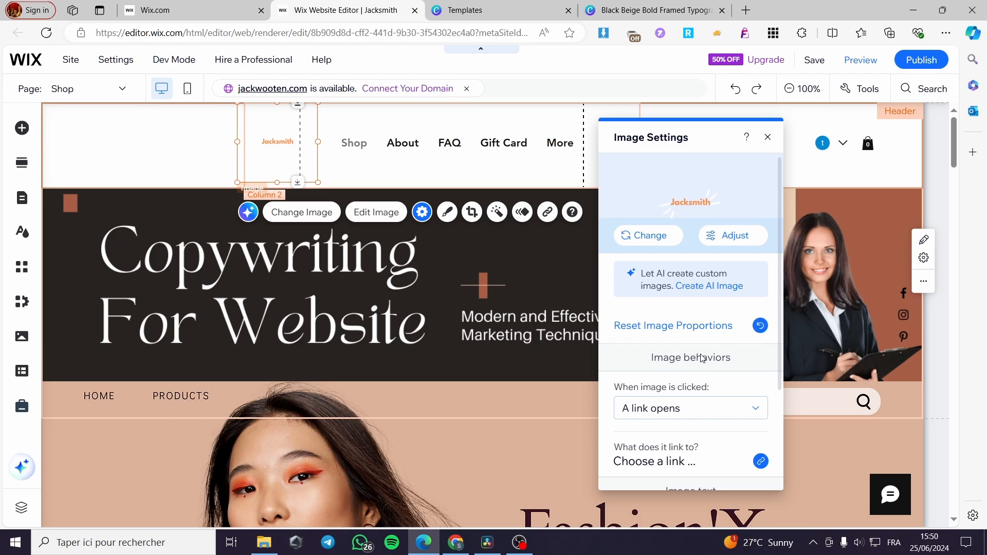
{"action": "scroll", "coordinate": [702, 357], "scroll_direction": "down", "scroll_amount": 2}
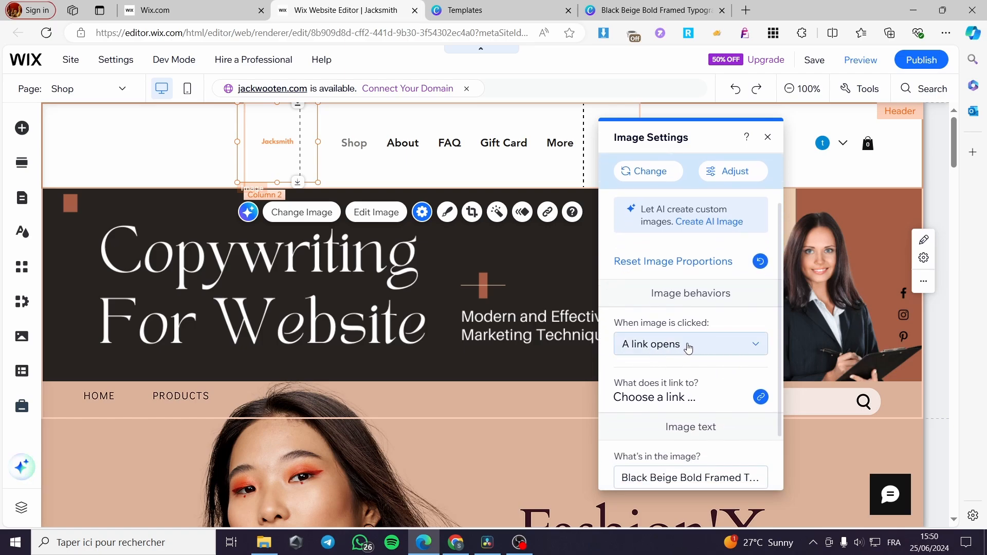
{"action": "scroll", "coordinate": [710, 351], "scroll_direction": "down", "scroll_amount": 2}
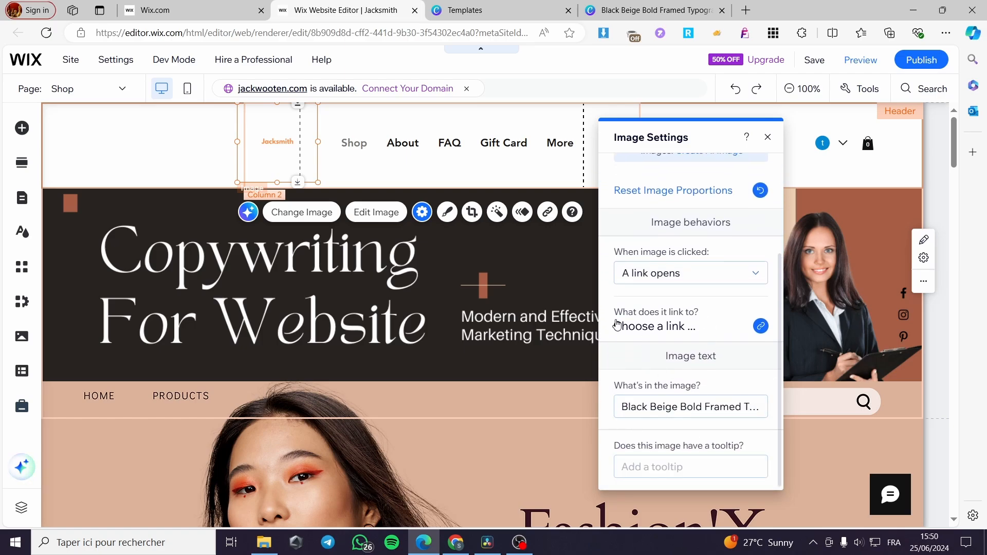
{"action": "left_click", "coordinate": [760, 327]}
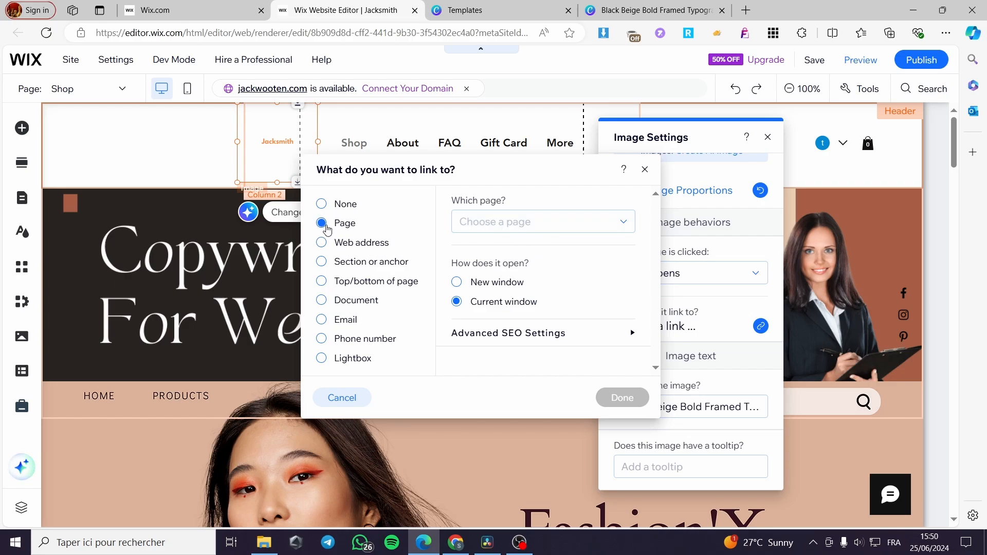
{"action": "left_click", "coordinate": [541, 223]}
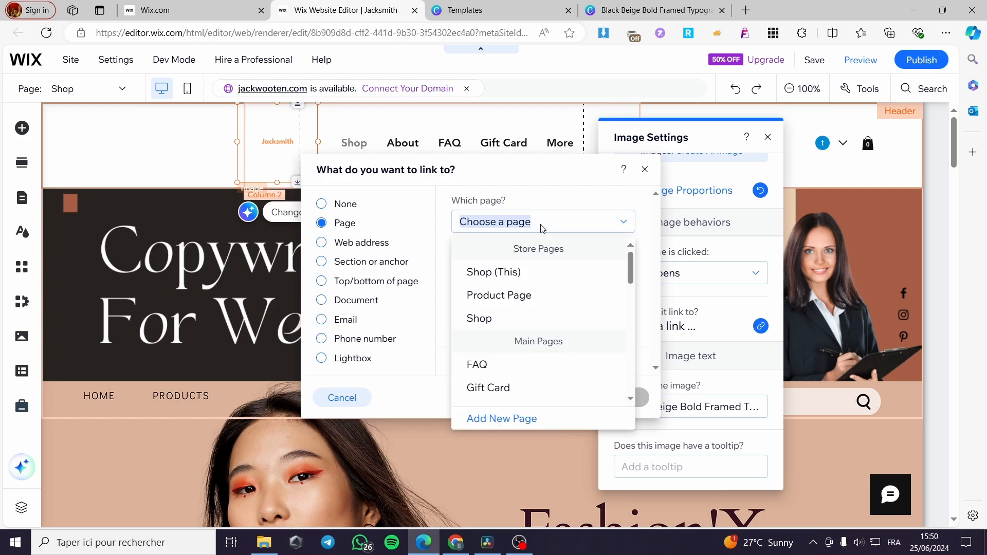
{"action": "scroll", "coordinate": [560, 321], "scroll_direction": "down", "scroll_amount": 5}
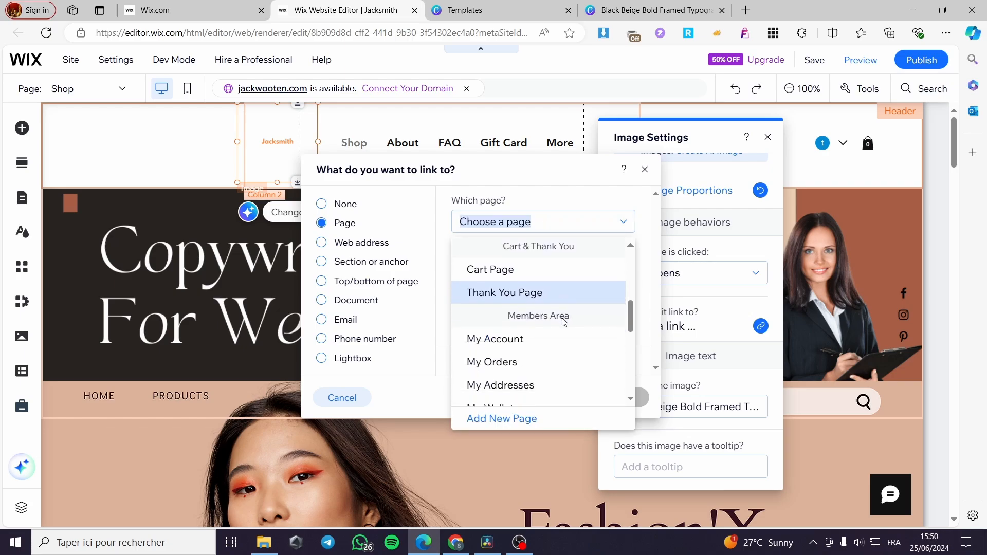
{"action": "scroll", "coordinate": [560, 351], "scroll_direction": "down", "scroll_amount": 5}
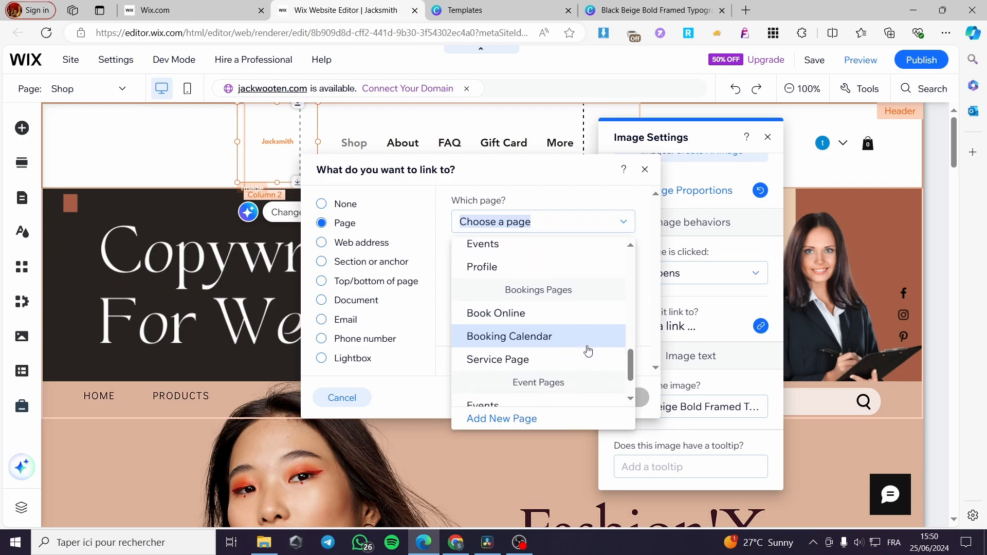
{"action": "scroll", "coordinate": [588, 352], "scroll_direction": "down", "scroll_amount": 2}
{"action": "left_click_drag", "start_coordinate": [631, 372], "coordinate": [624, 230]}
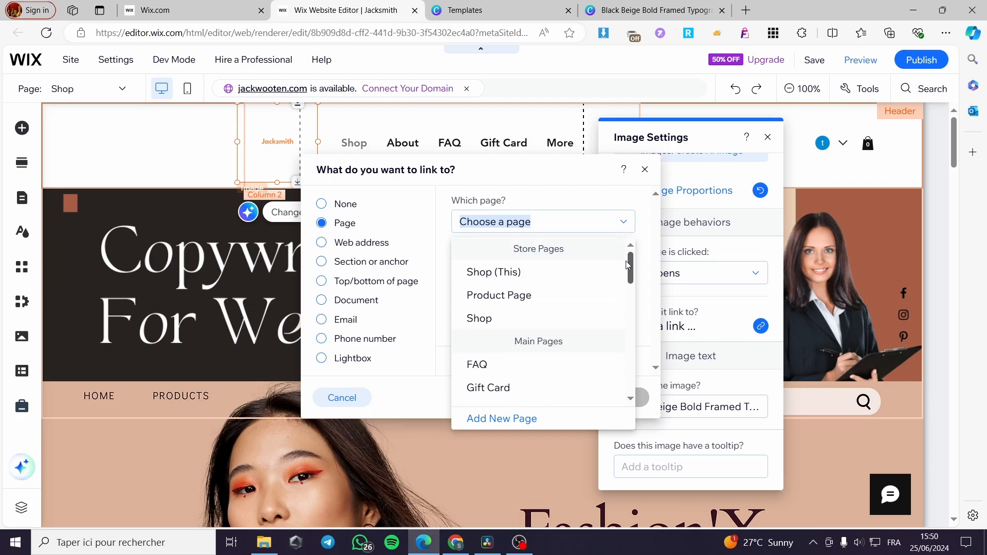
{"action": "mouse_move", "coordinate": [626, 265]}
{"action": "left_mouse_down"}
{"action": "mouse_move", "coordinate": [631, 301]}
{"action": "mouse_move", "coordinate": [632, 247]}
{"action": "left_mouse_up"}
{"action": "scroll", "coordinate": [632, 262], "scroll_direction": "down", "scroll_amount": 3}
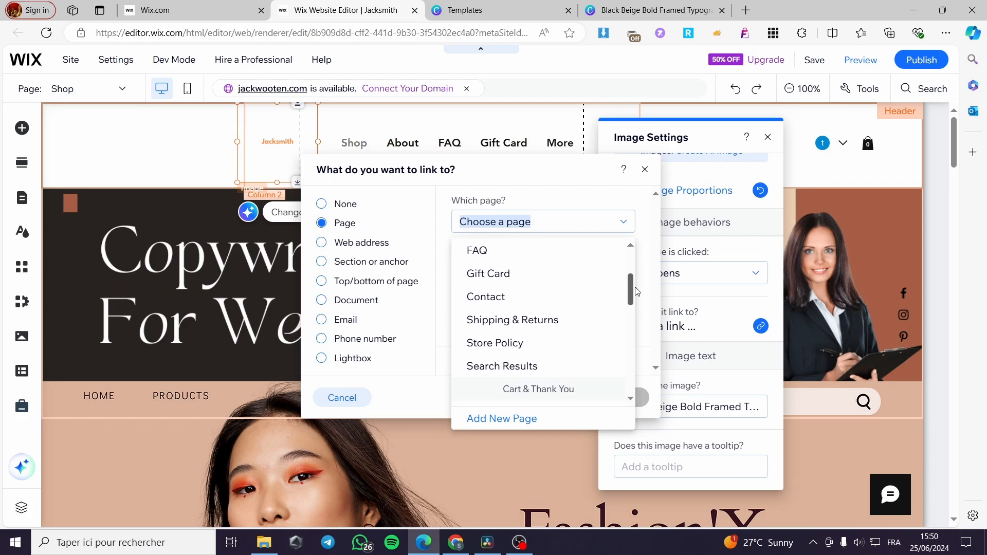
{"action": "left_click", "coordinate": [349, 244]}
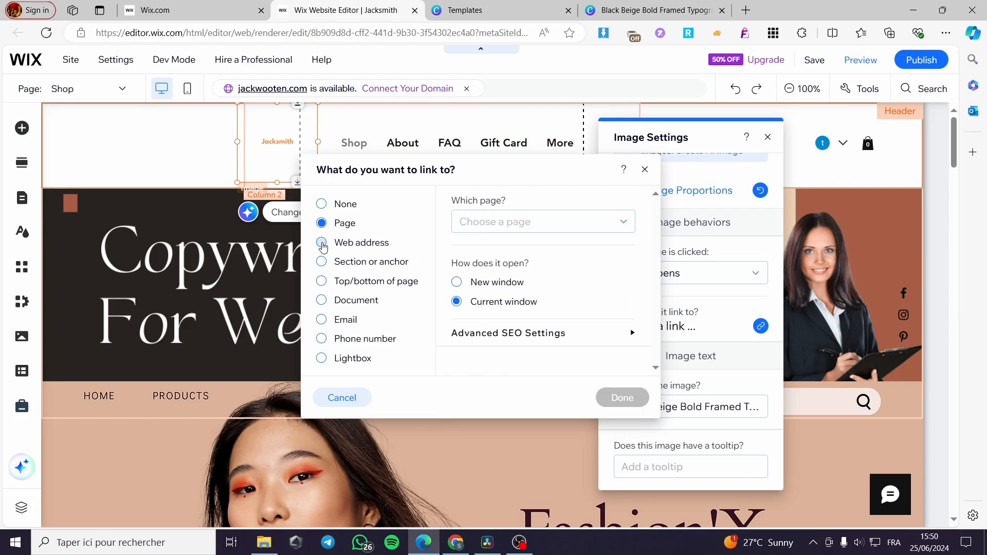
- Set the header logo's link type to web address and copy the live site's URL, opening that site from the Wix dashboard
{"action": "left_click", "coordinate": [322, 244]}
{"action": "left_click", "coordinate": [197, 7]}
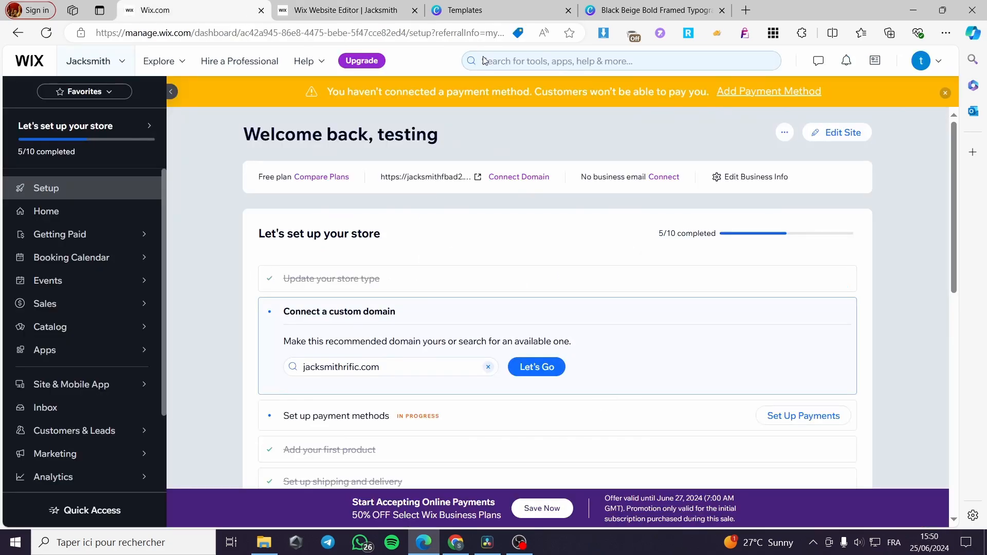
{"action": "left_click", "coordinate": [784, 134]}
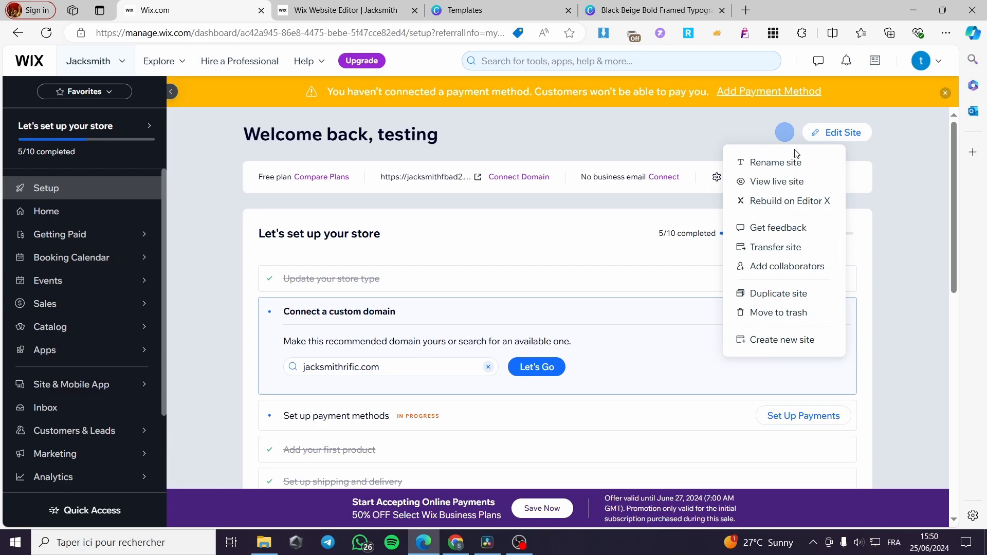
{"action": "right_click", "coordinate": [775, 191]}
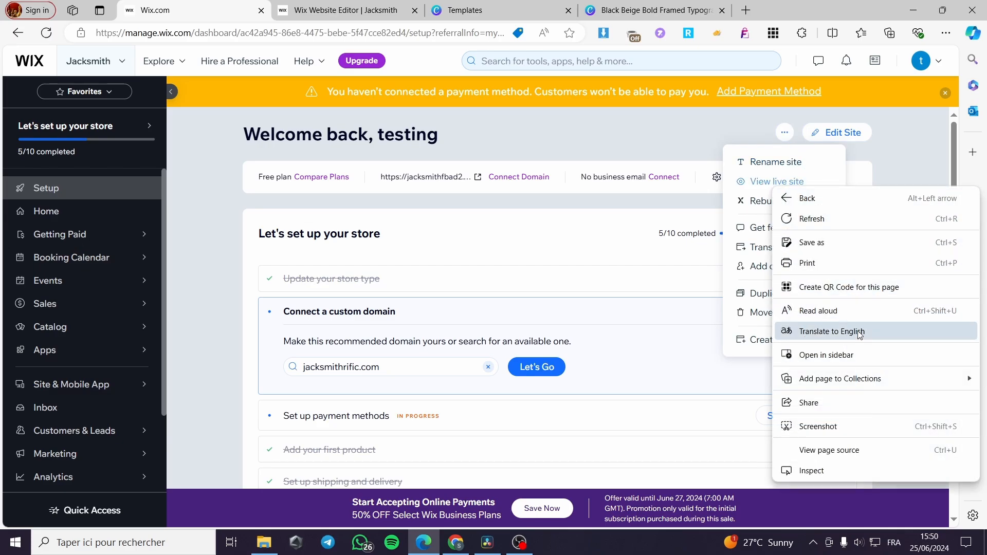
{"action": "left_click", "coordinate": [761, 191]}
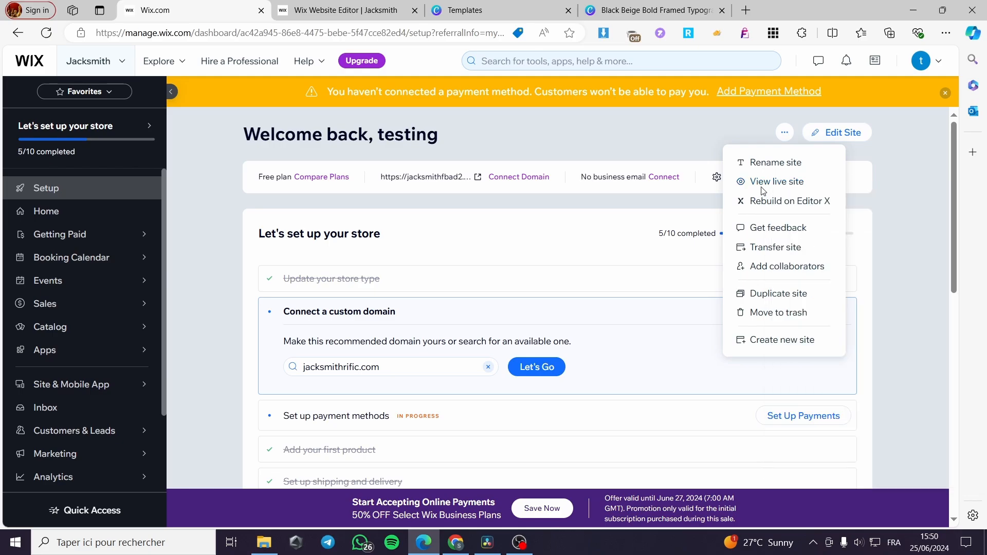
{"action": "left_click", "coordinate": [774, 181]}
{"action": "left_click", "coordinate": [301, 33]}
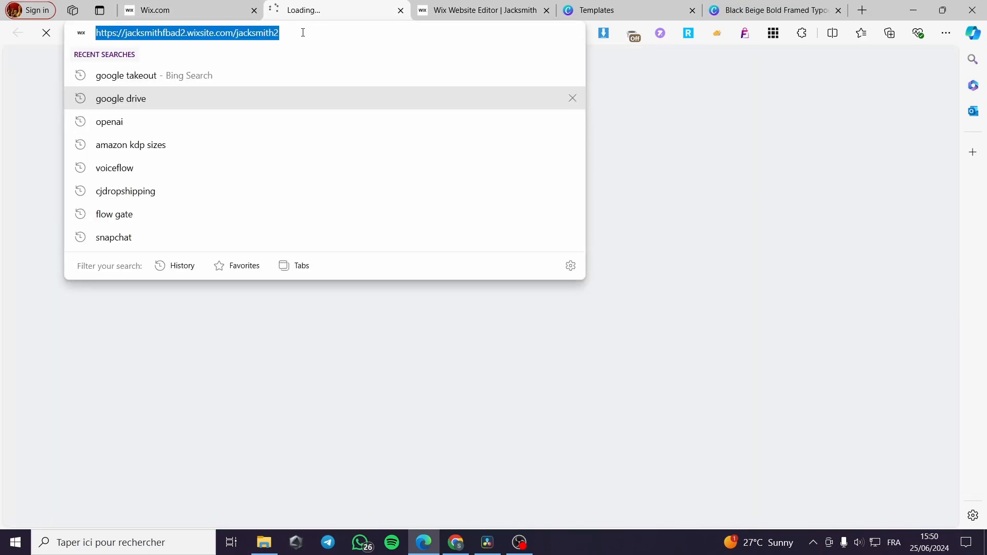
{"action": "key", "text": "ctrl+c"}
{"action": "left_click", "coordinate": [484, 9]}
{"action": "key", "text": "ctrl+v"}
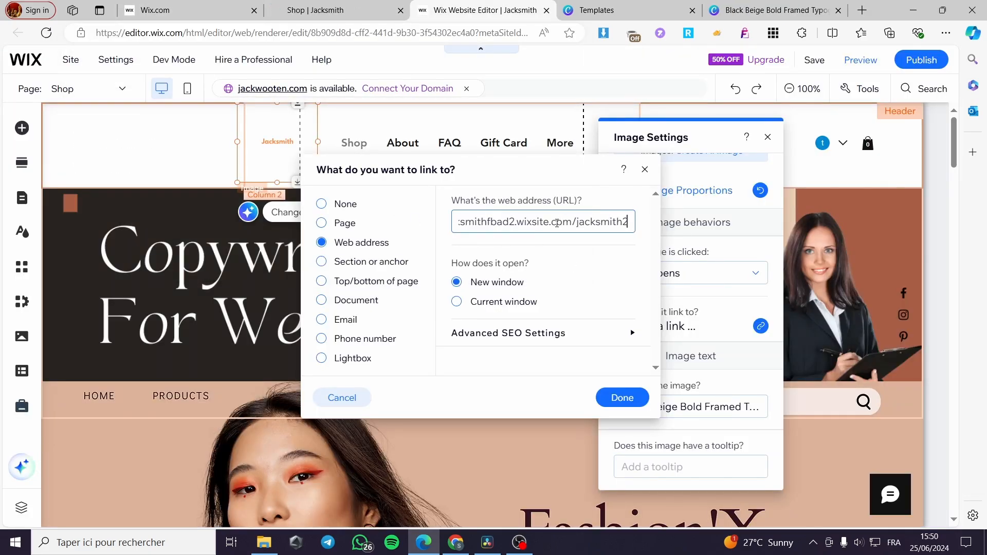
{"action": "left_click", "coordinate": [622, 398]}
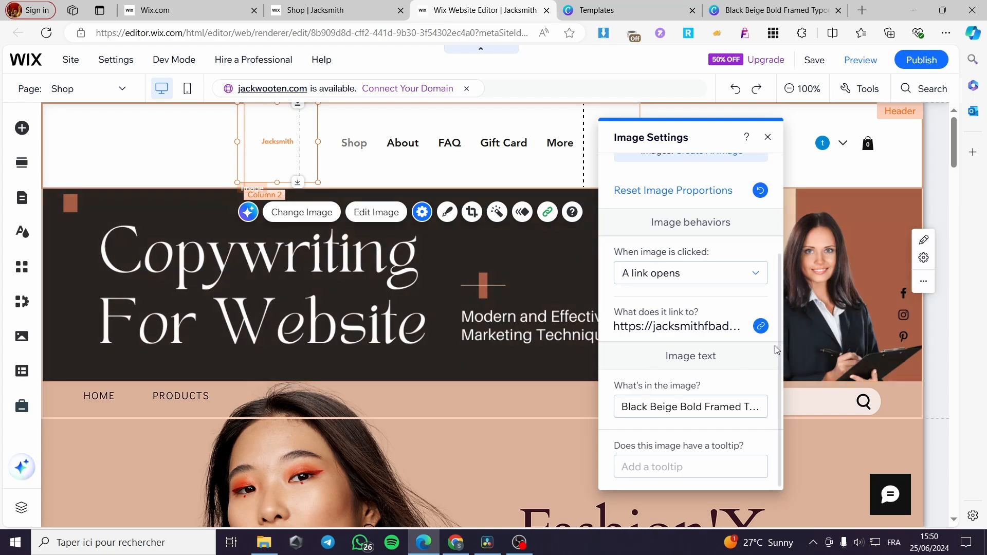
- Move the Jacksmith logo into the header's first column and enlarge it to fill the header strip's height, level with the menu links
{"action": "left_click_drag", "start_coordinate": [231, 153], "coordinate": [136, 152]}
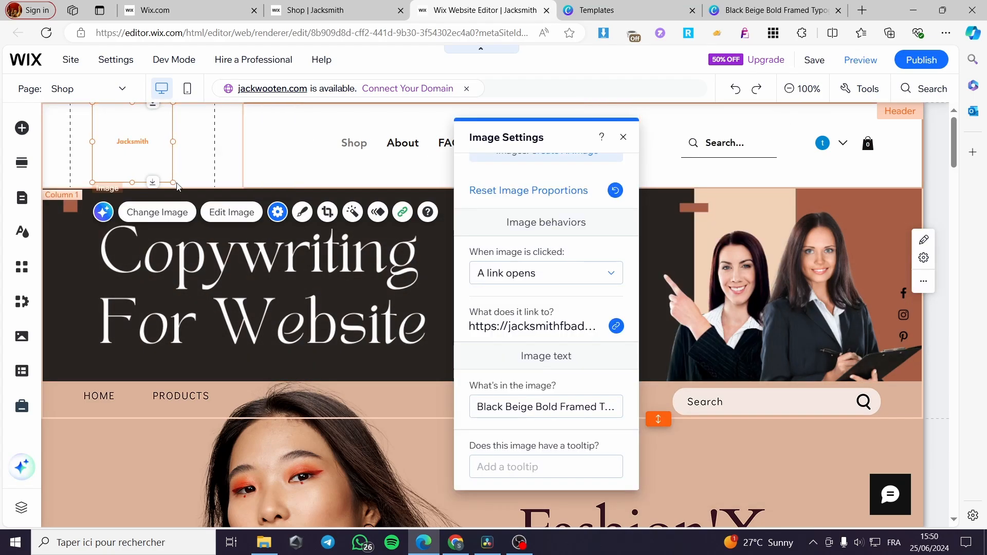
{"action": "left_click_drag", "start_coordinate": [173, 182], "coordinate": [234, 188]}
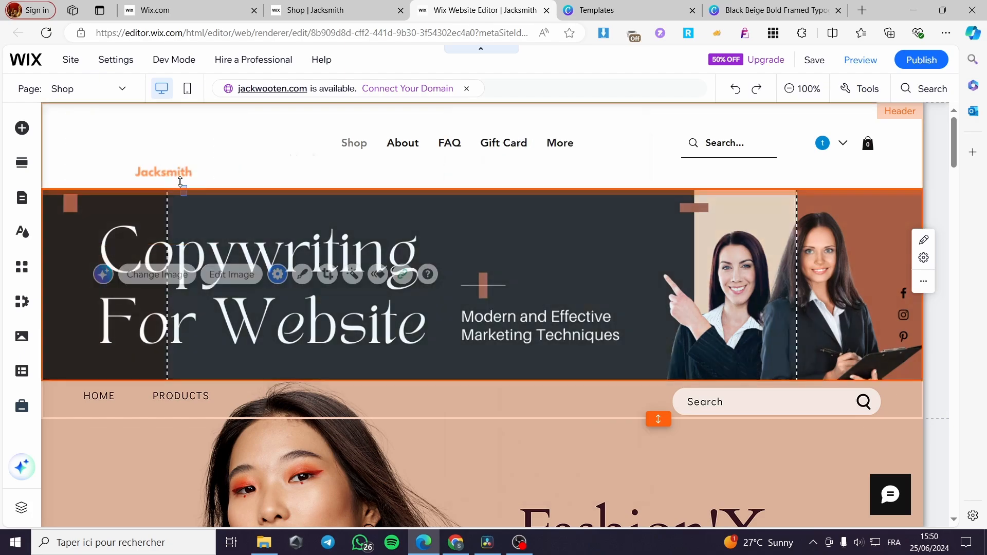
{"action": "left_click_drag", "start_coordinate": [159, 148], "coordinate": [149, 147]}
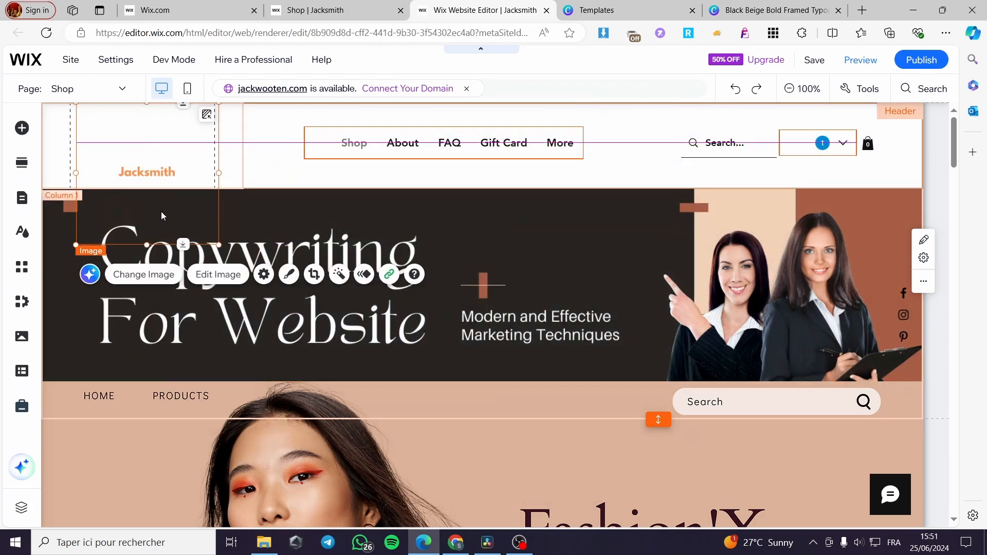
{"action": "left_click_drag", "start_coordinate": [224, 245], "coordinate": [289, 178]}
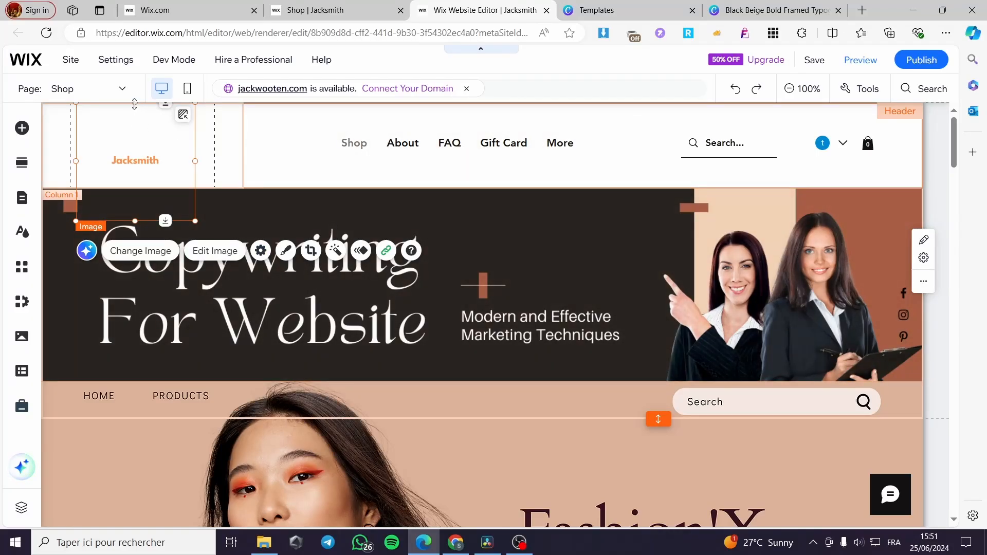
{"action": "left_click_drag", "start_coordinate": [135, 222], "coordinate": [157, 163]}
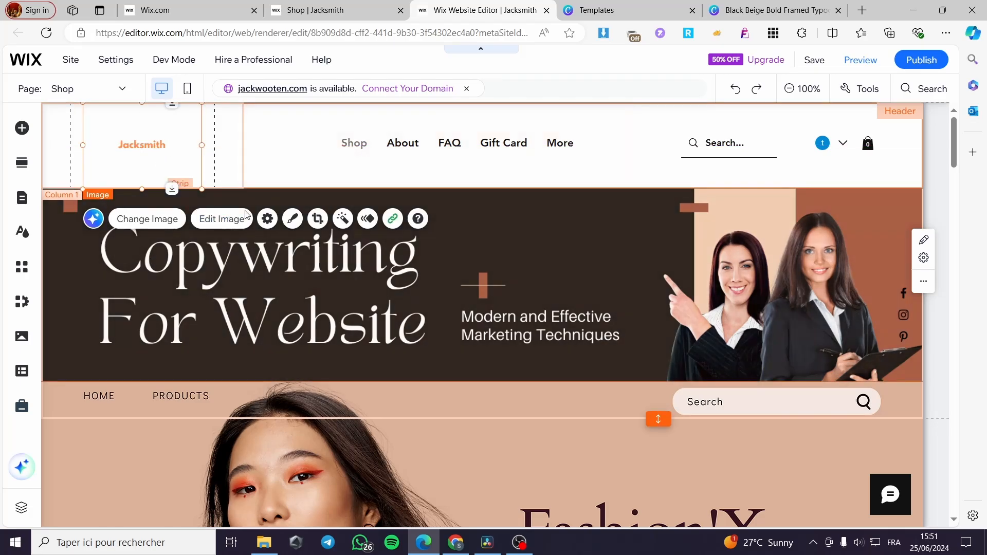
{"action": "scroll", "coordinate": [643, 341], "scroll_direction": "down", "scroll_amount": 3}
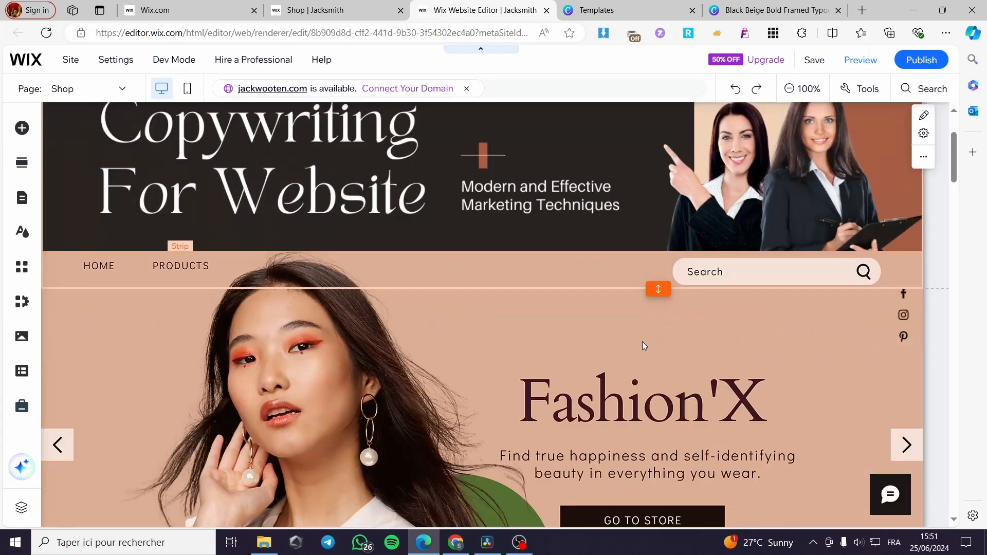
{"action": "scroll", "coordinate": [572, 394], "scroll_direction": "up", "scroll_amount": 3}
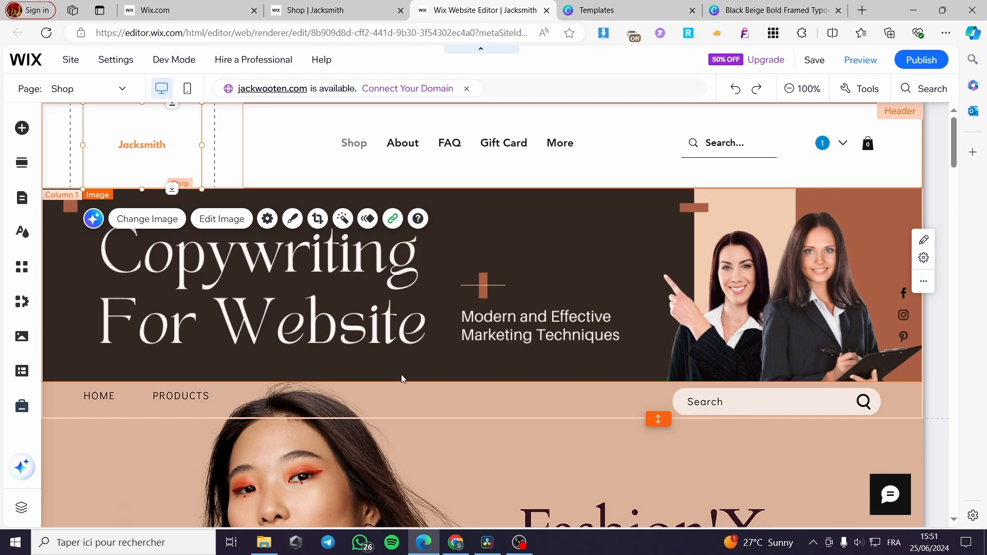